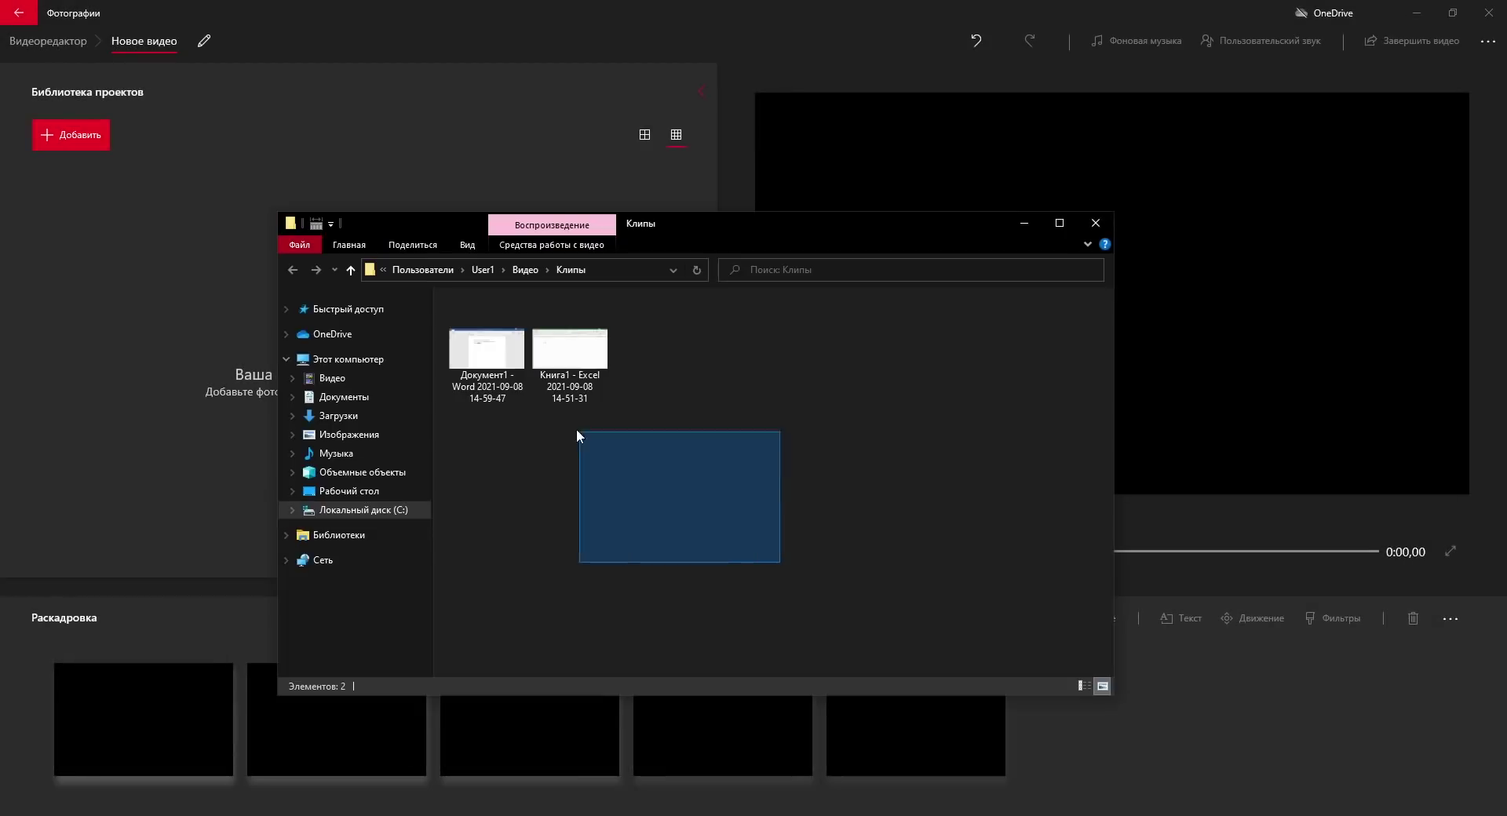
Step: Select the Word and Excel screen recordings and drag them onto the Photos storyboard
mouse_move(576, 429)
left_mouse_down()
mouse_move(566, 363)
mouse_move(129, 282)
left_mouse_up()
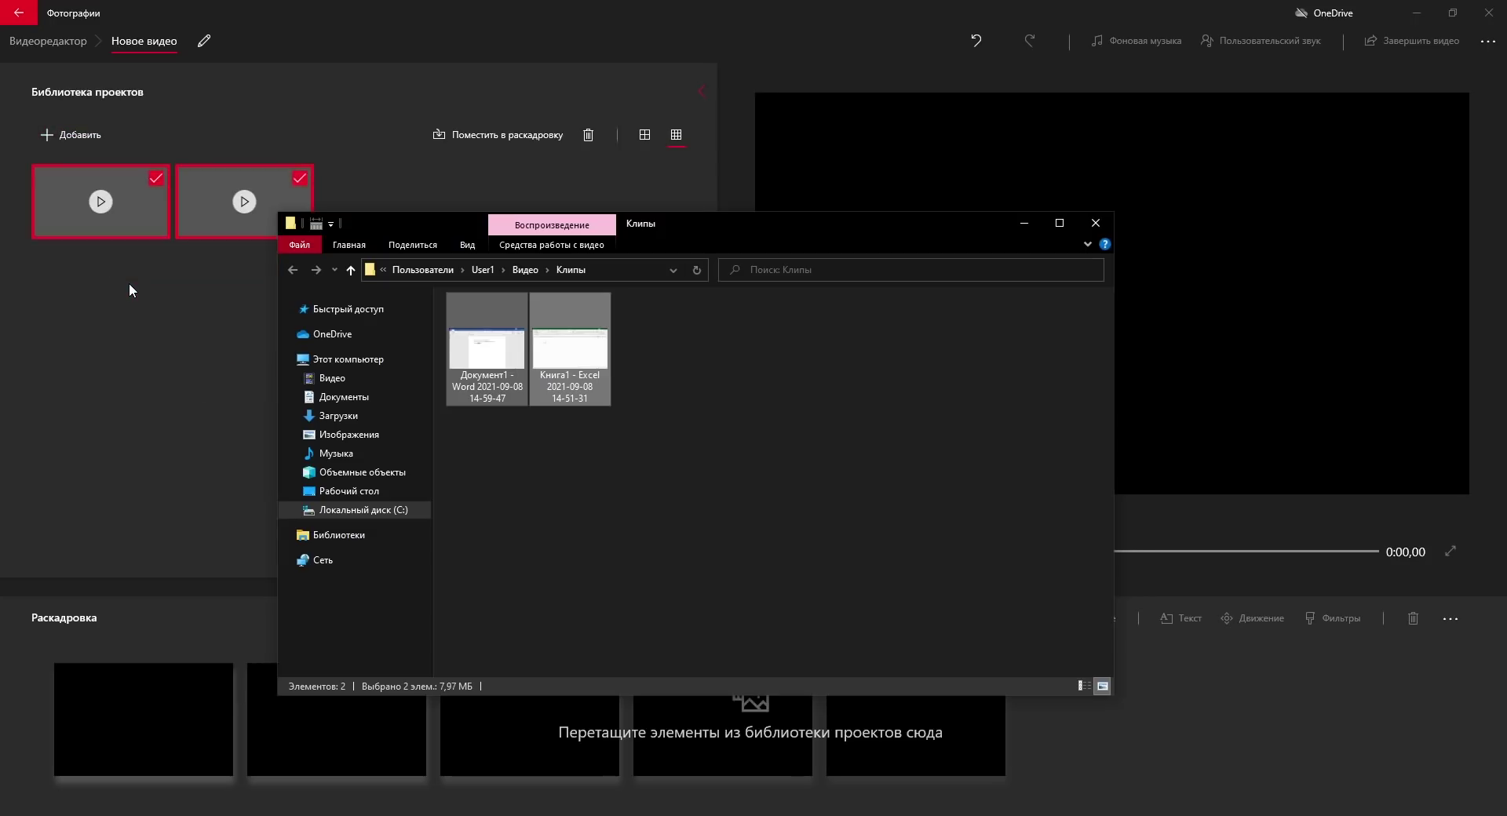
left_click_drag(102, 204, 157, 715)
left_click_drag(244, 202, 337, 715)
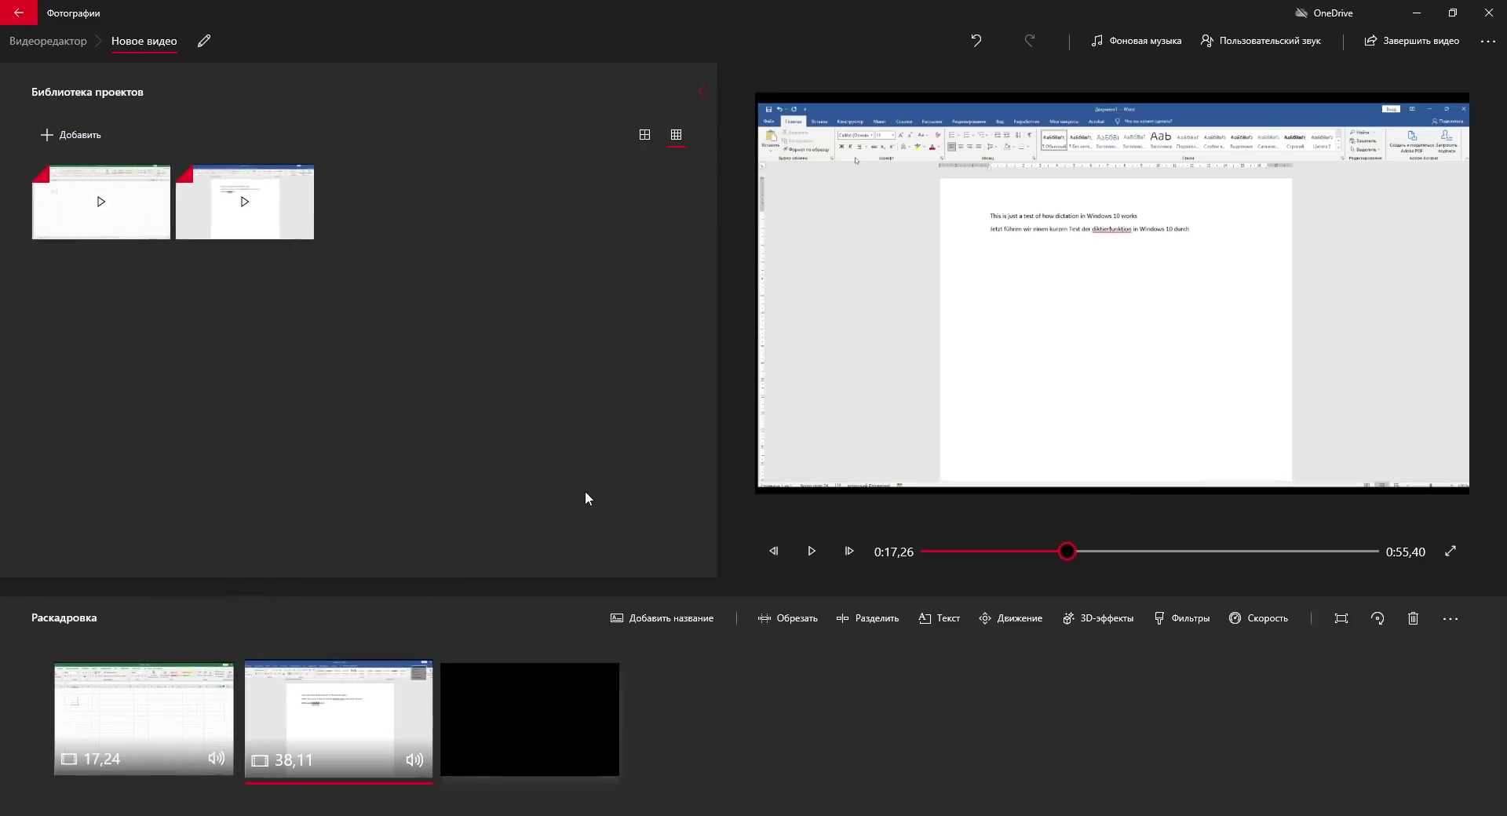
Step: Trim the start and end of the first clip, confirm with Готово, and finish the video
left_click(182, 717)
left_click(787, 618)
left_click_drag(1194, 769, 691, 769)
left_click_drag(195, 770, 538, 769)
left_click(1339, 789)
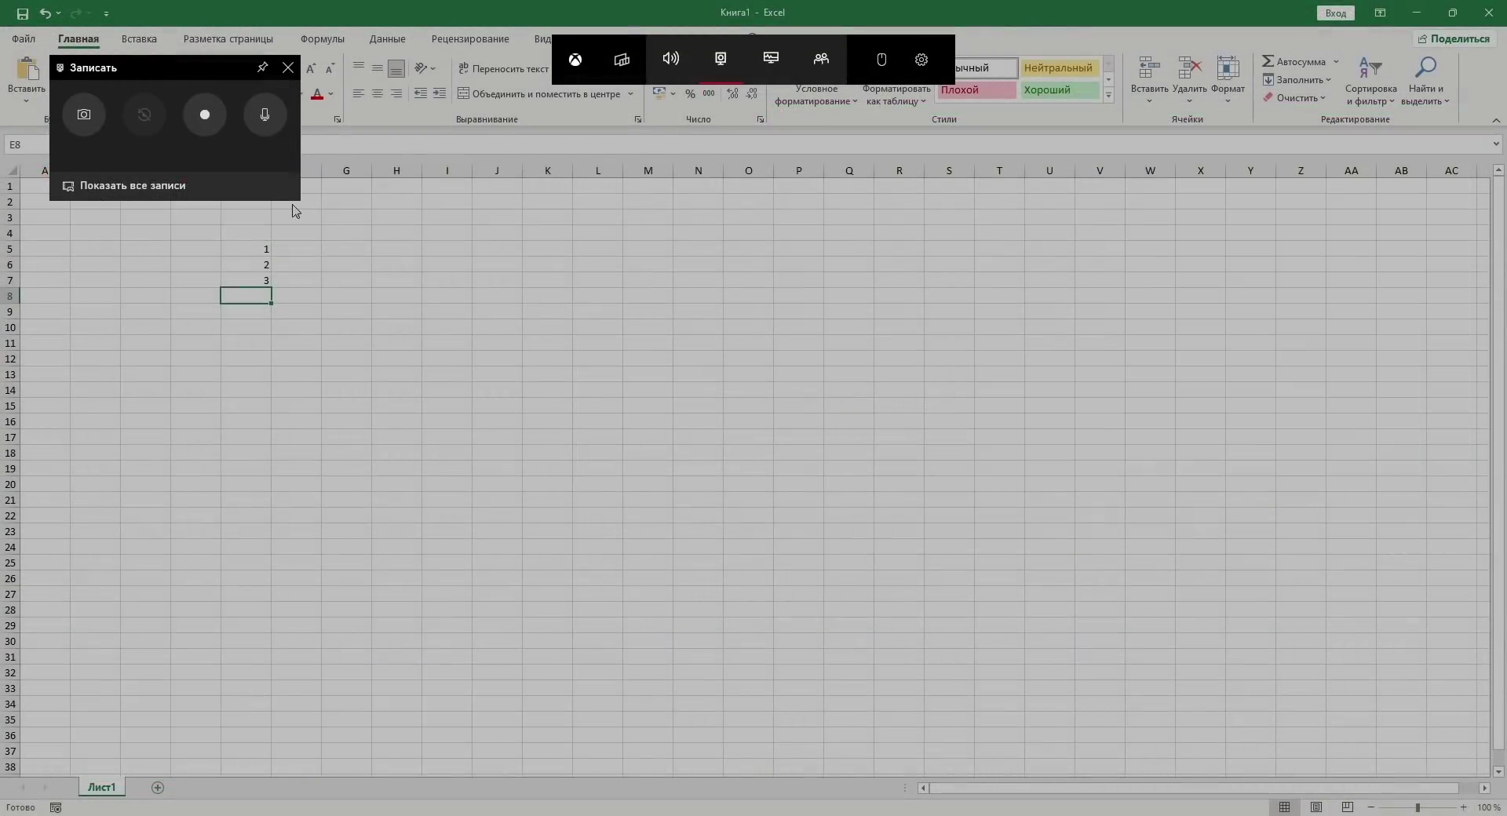
left_click(211, 187)
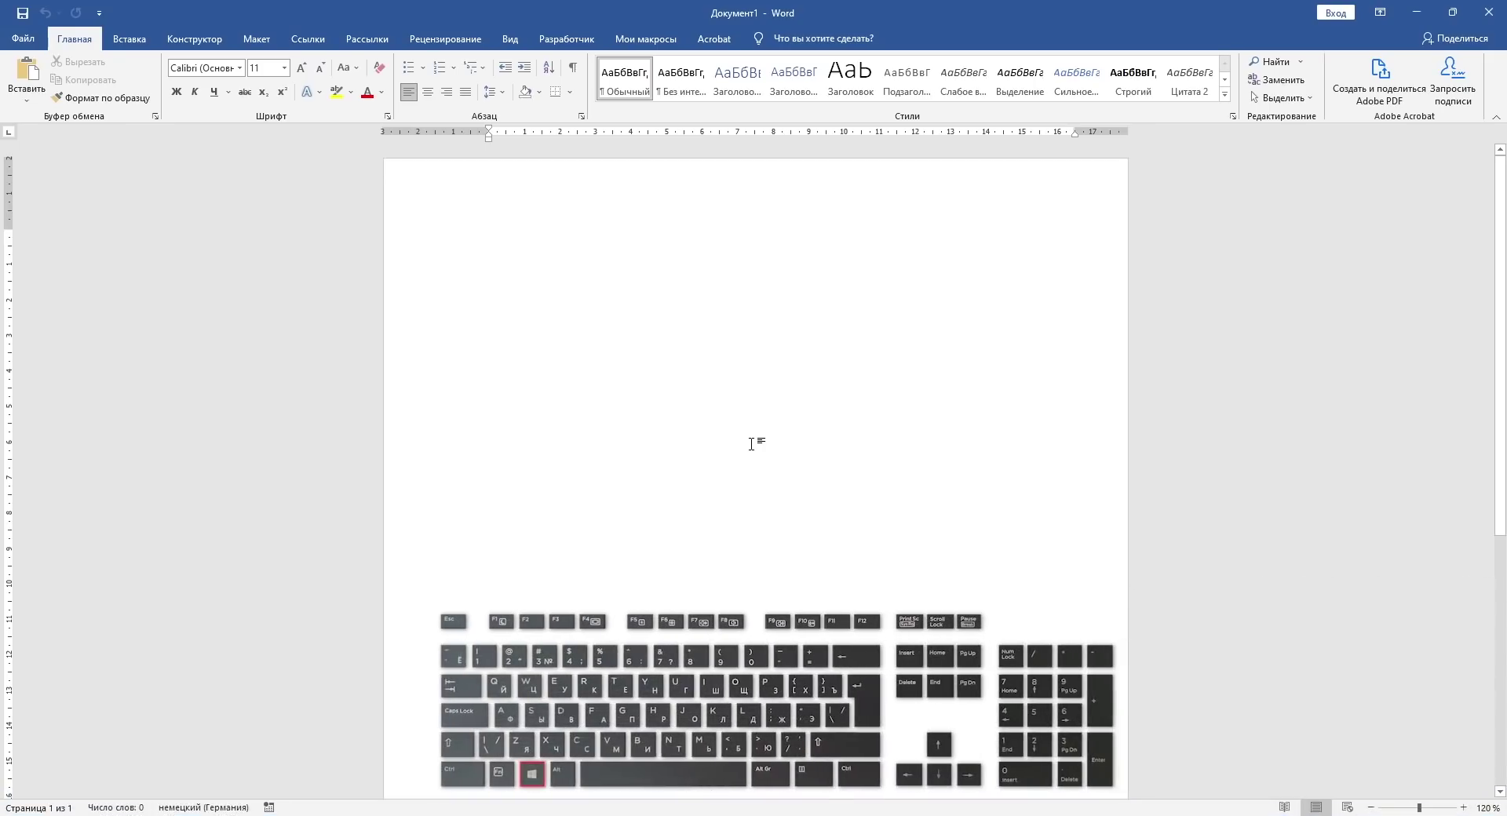
Step: Start Windows dictation in the blank Word document with Win+H
key("super+h")
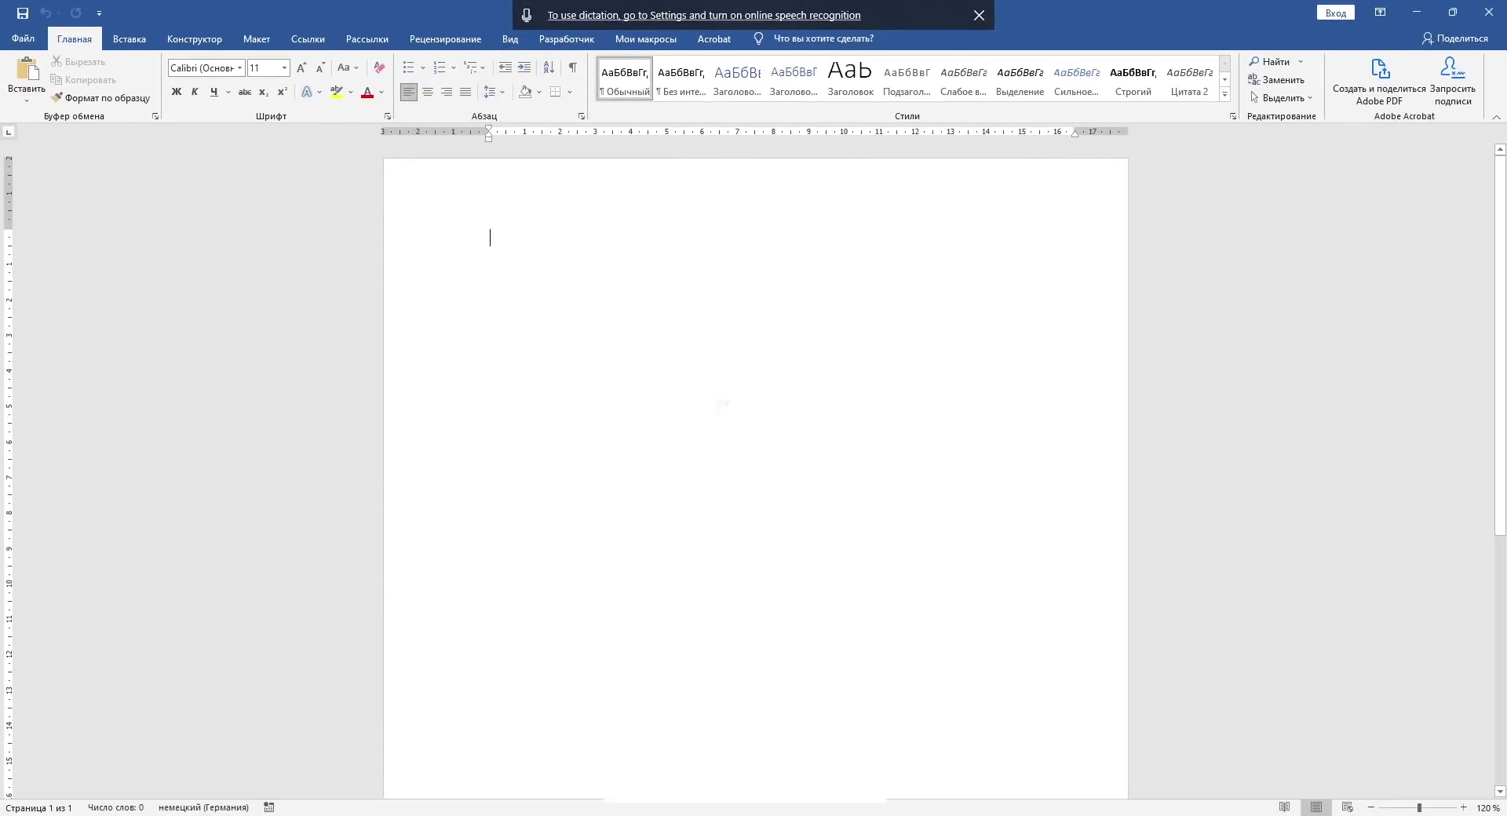
Step: Switch Распознавание голоса в сети to Вкл. in Settings and close the window
left_click(637, 20)
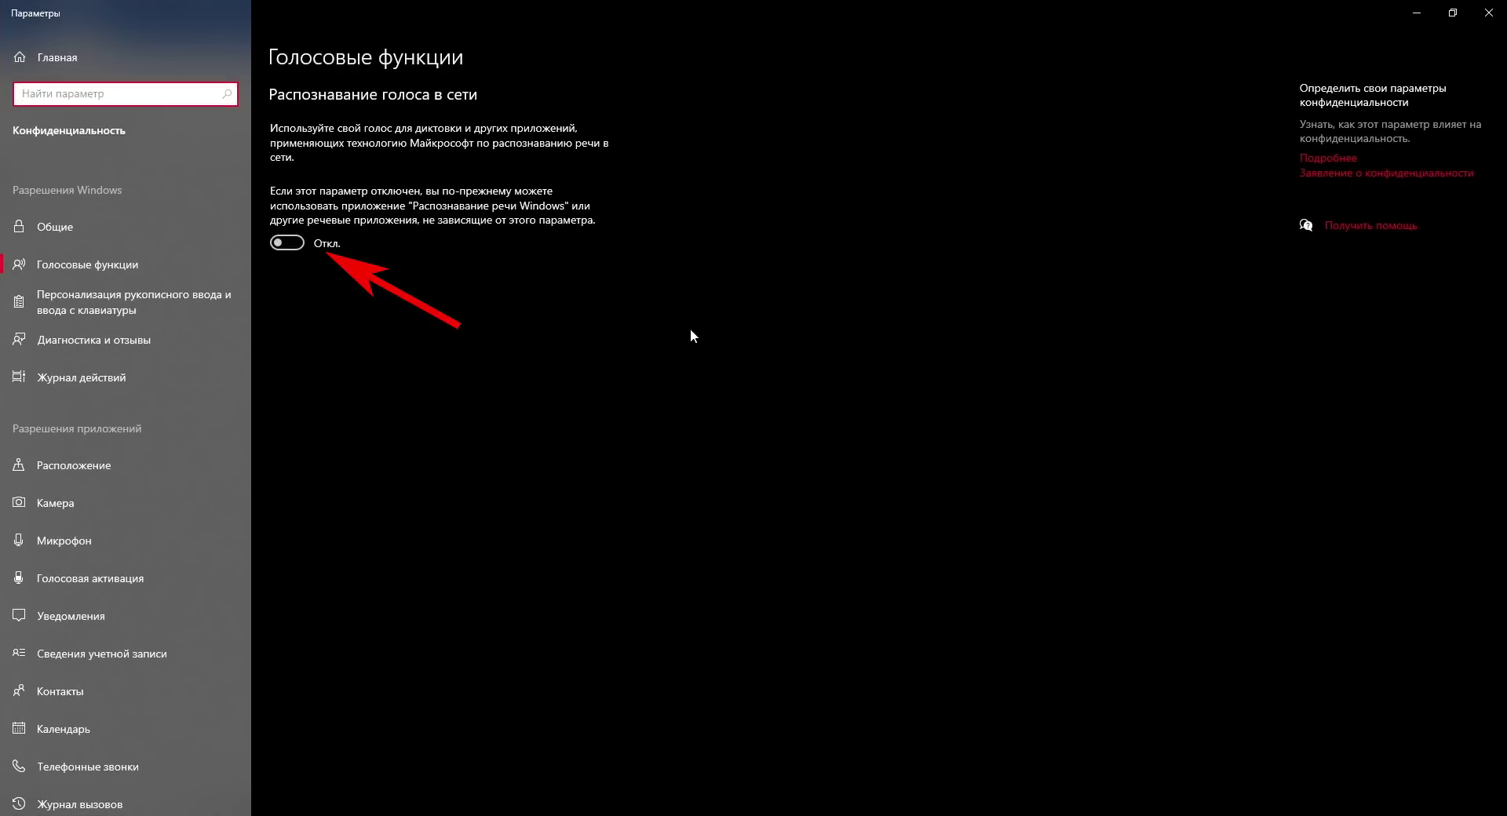
left_click(295, 243)
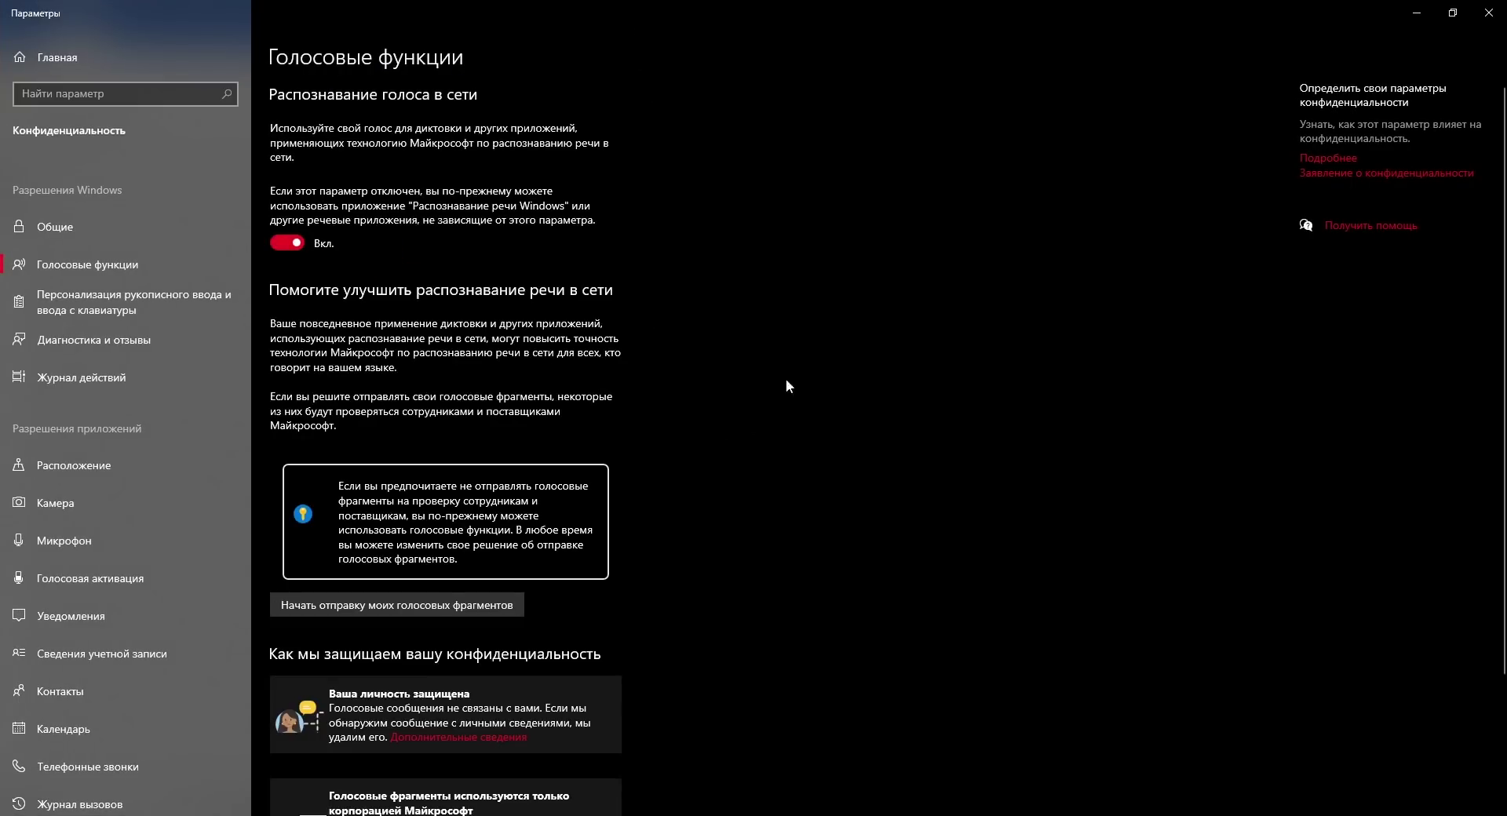
left_click(1489, 12)
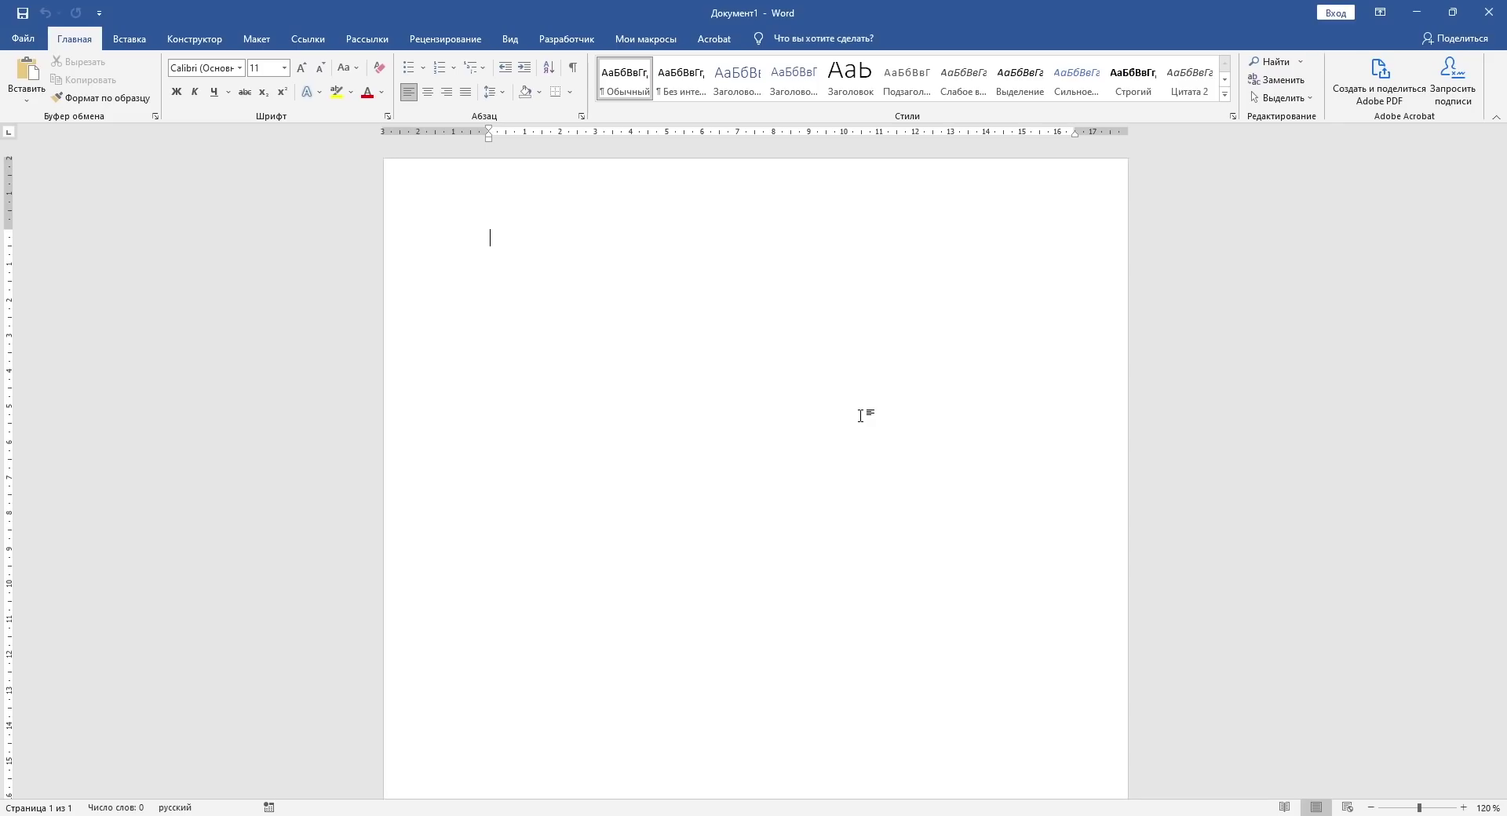
Step: Dictate the English test sentence, stop, then restart dictation for a German sentence
key("super+h")
key("super+h")
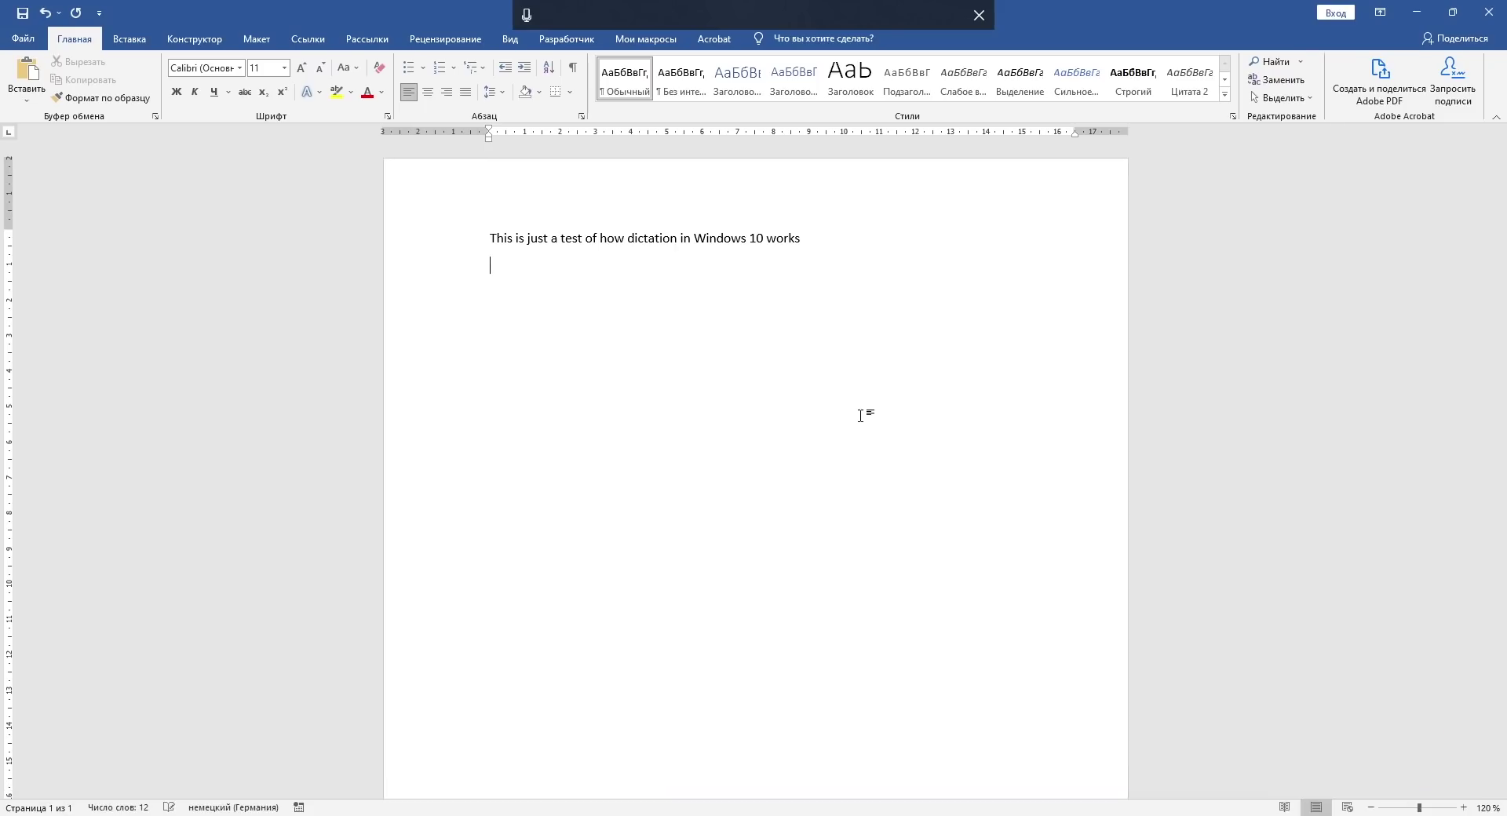
key("super+h")
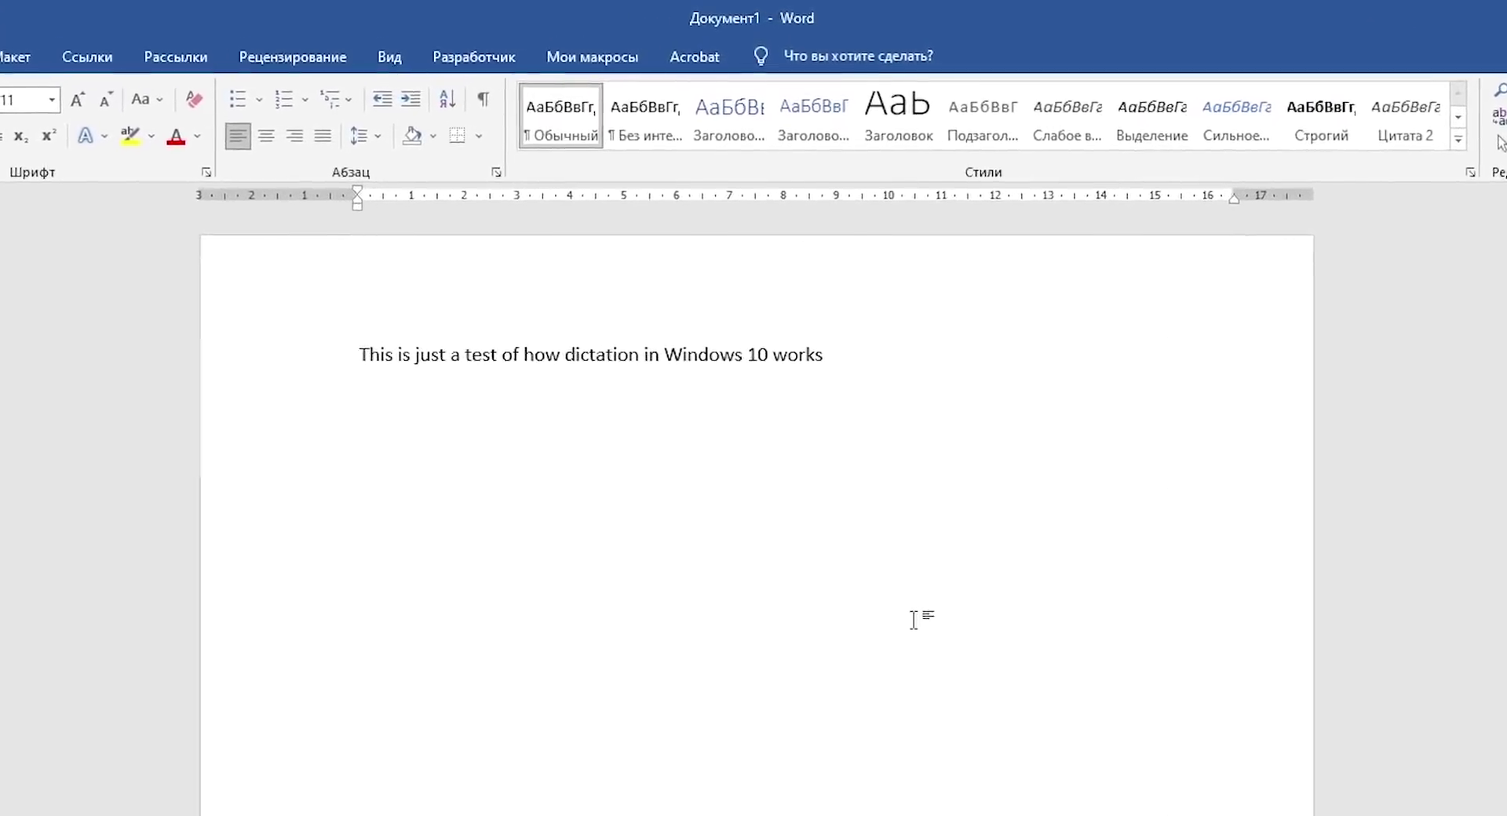
key("super+h")
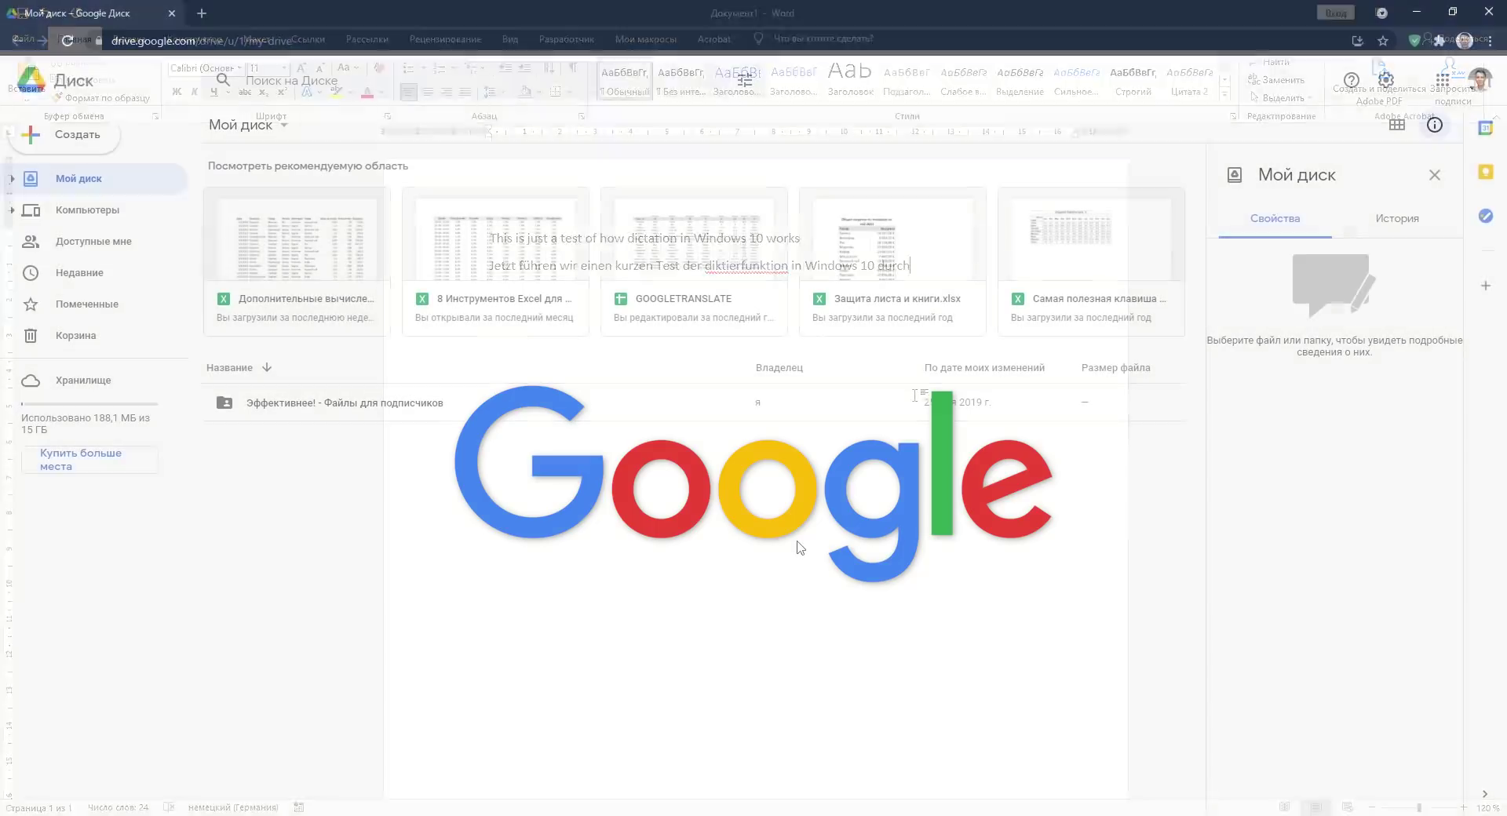
Step: Create a new Google Docs document from Создать and enable Инструменты > Голосовой ввод
left_click(87, 152)
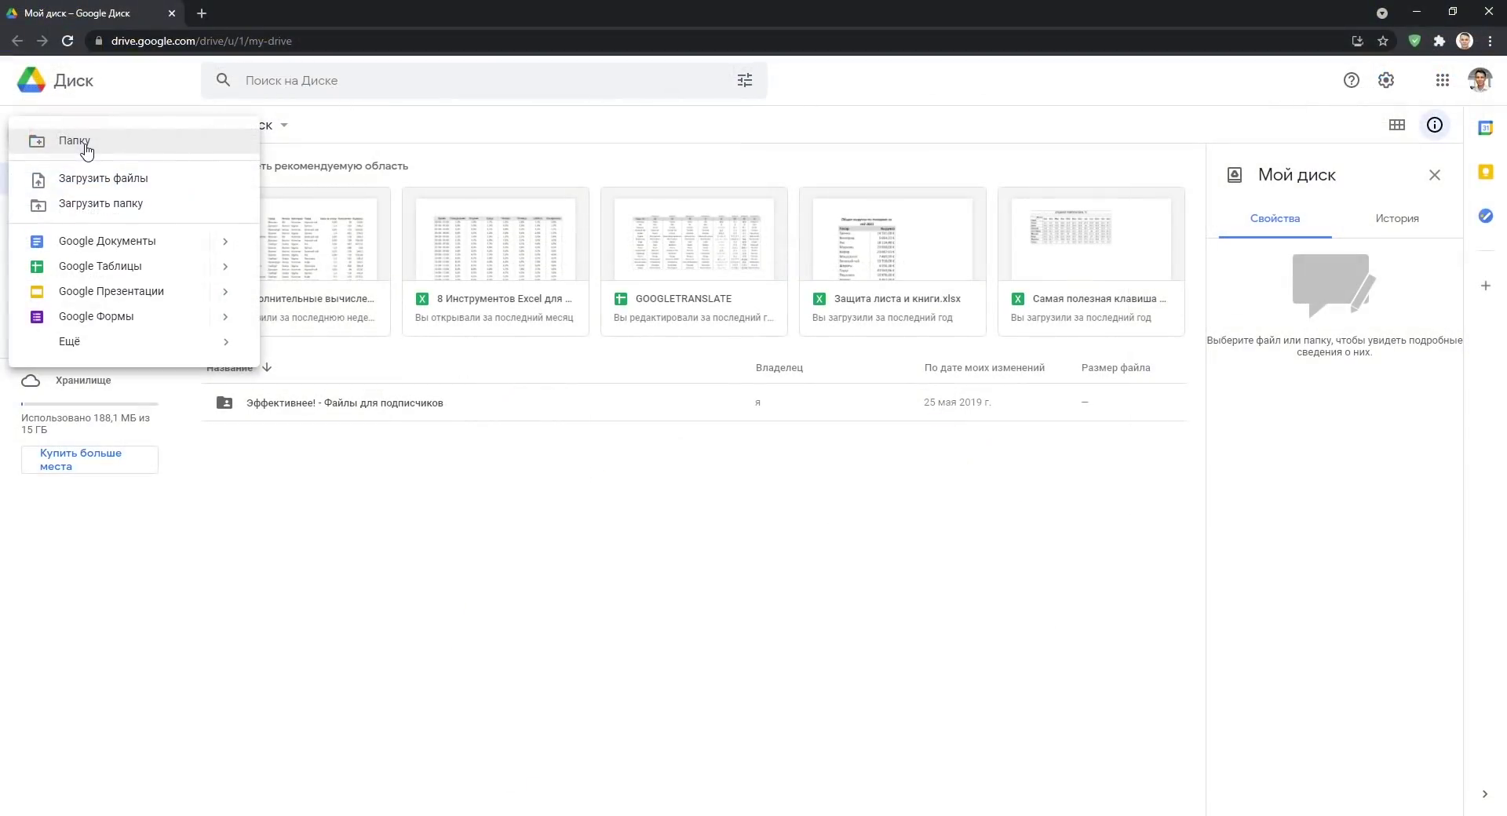
left_click(97, 237)
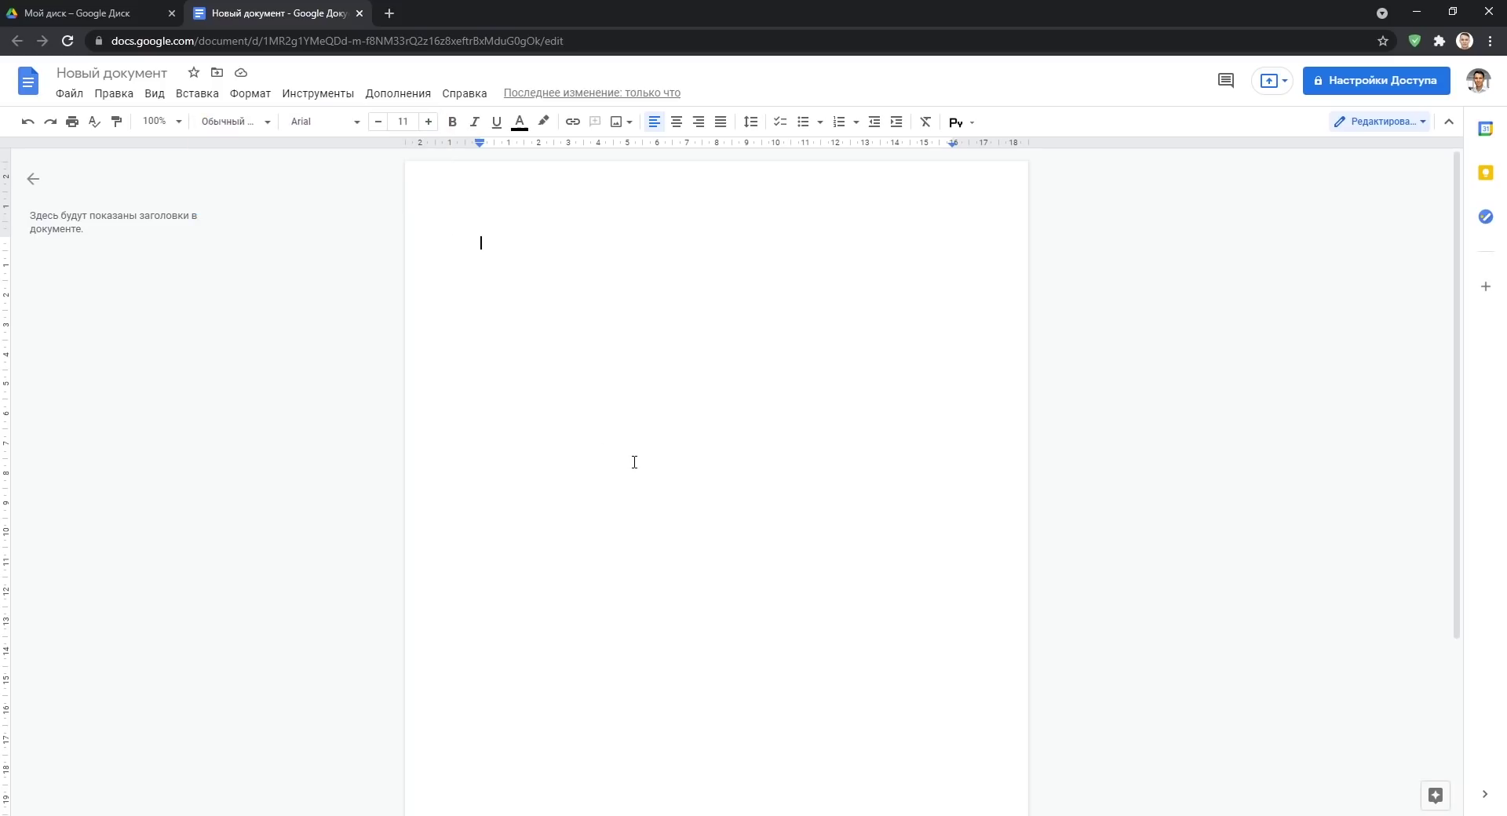
left_click(345, 97)
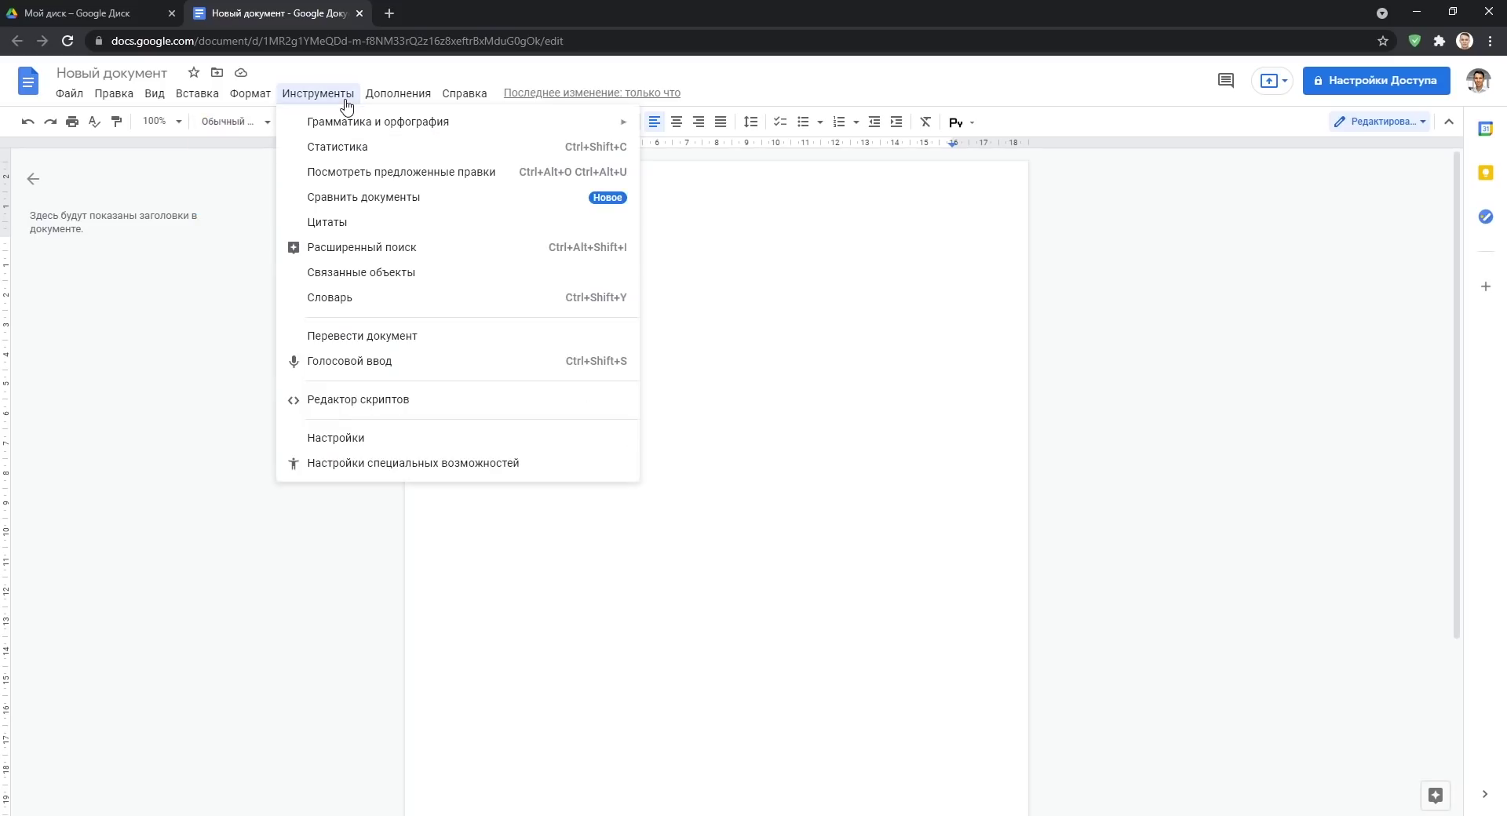
left_click(335, 364)
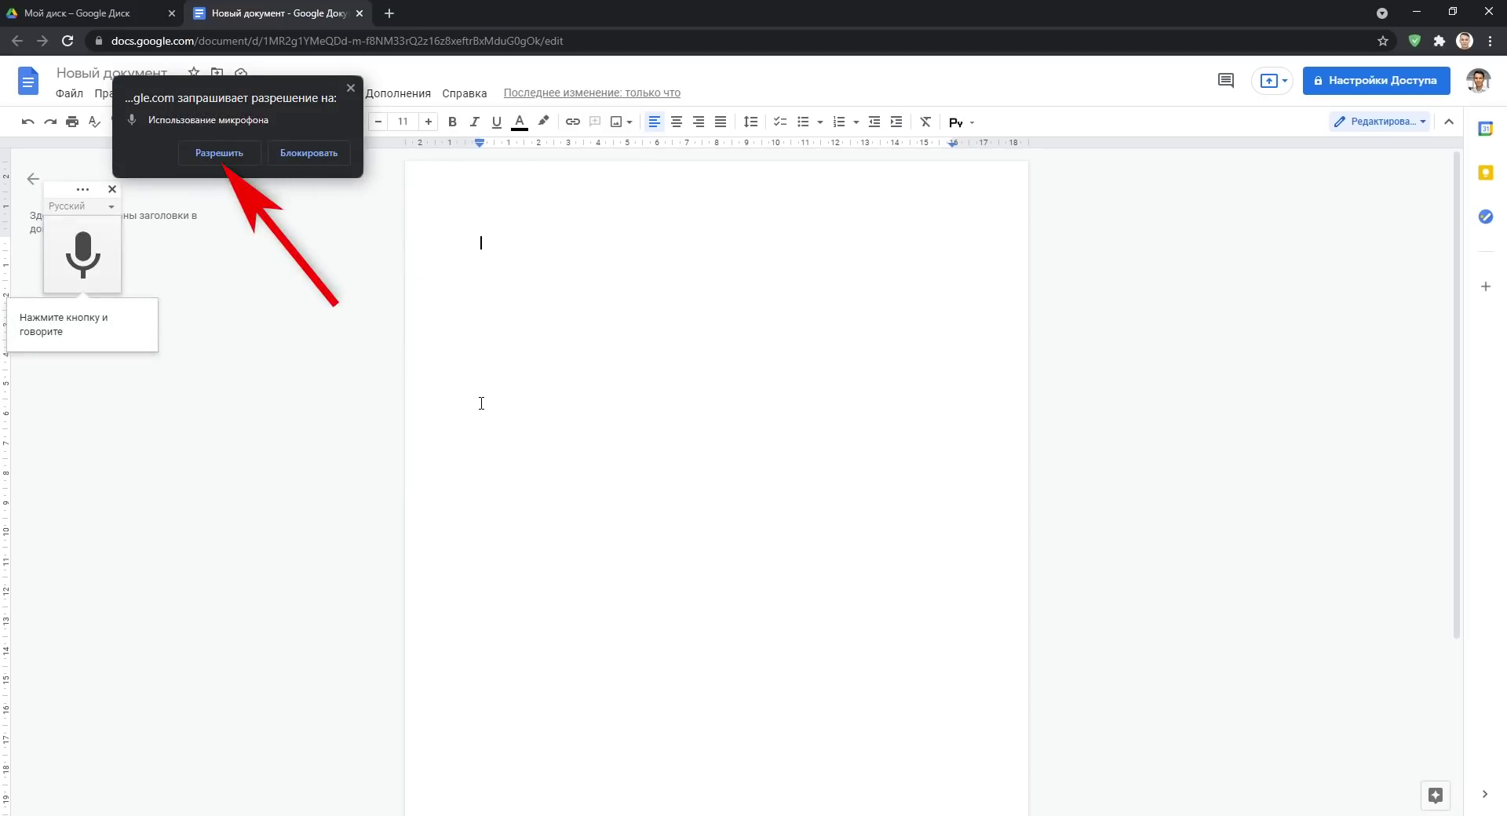
Step: Allow microphone access, dictate the Russian paragraph, stop, and browse the voice-typing languages
left_click(220, 153)
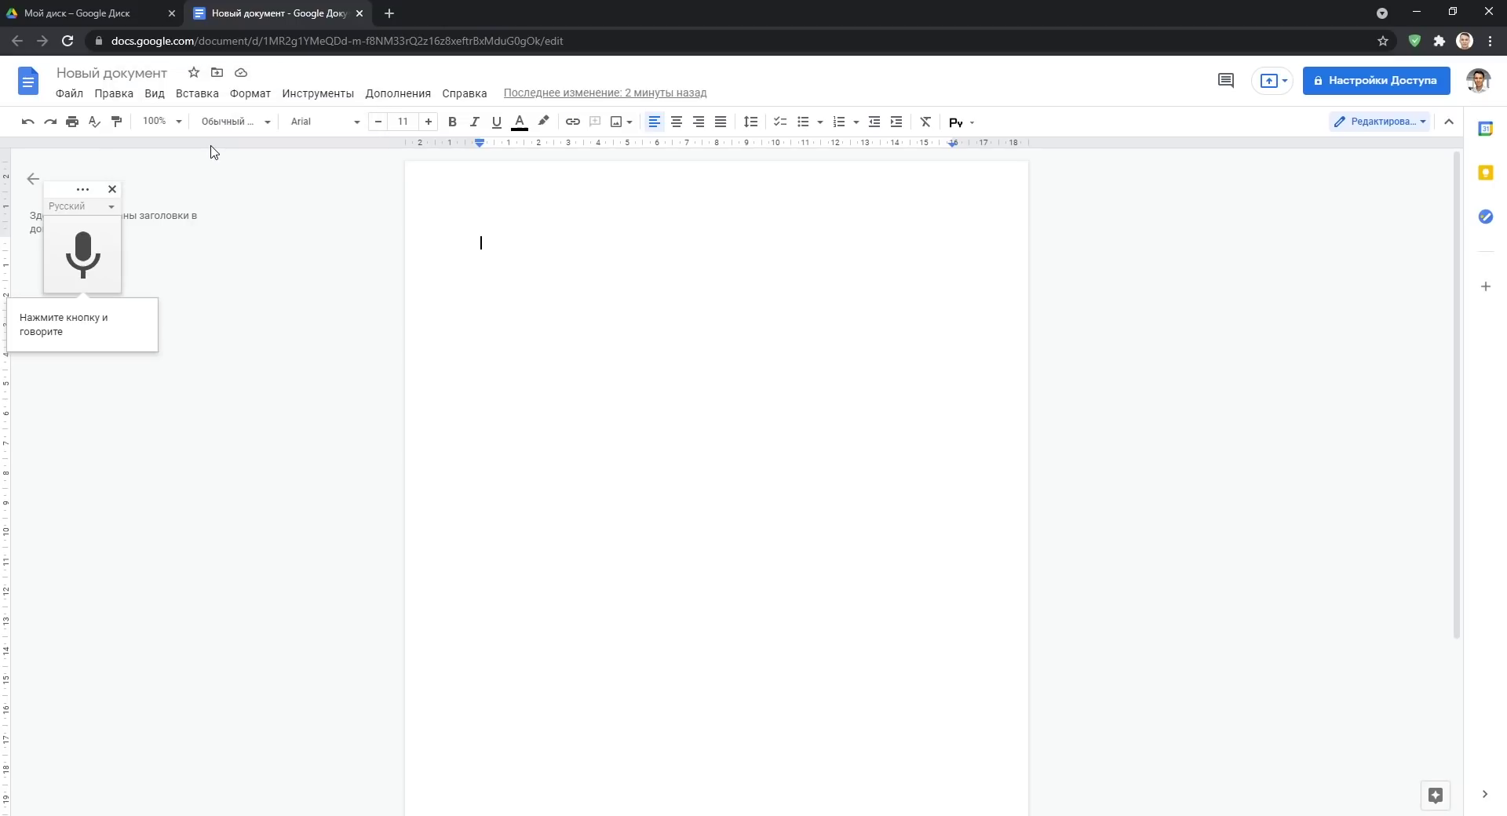
left_click(85, 253)
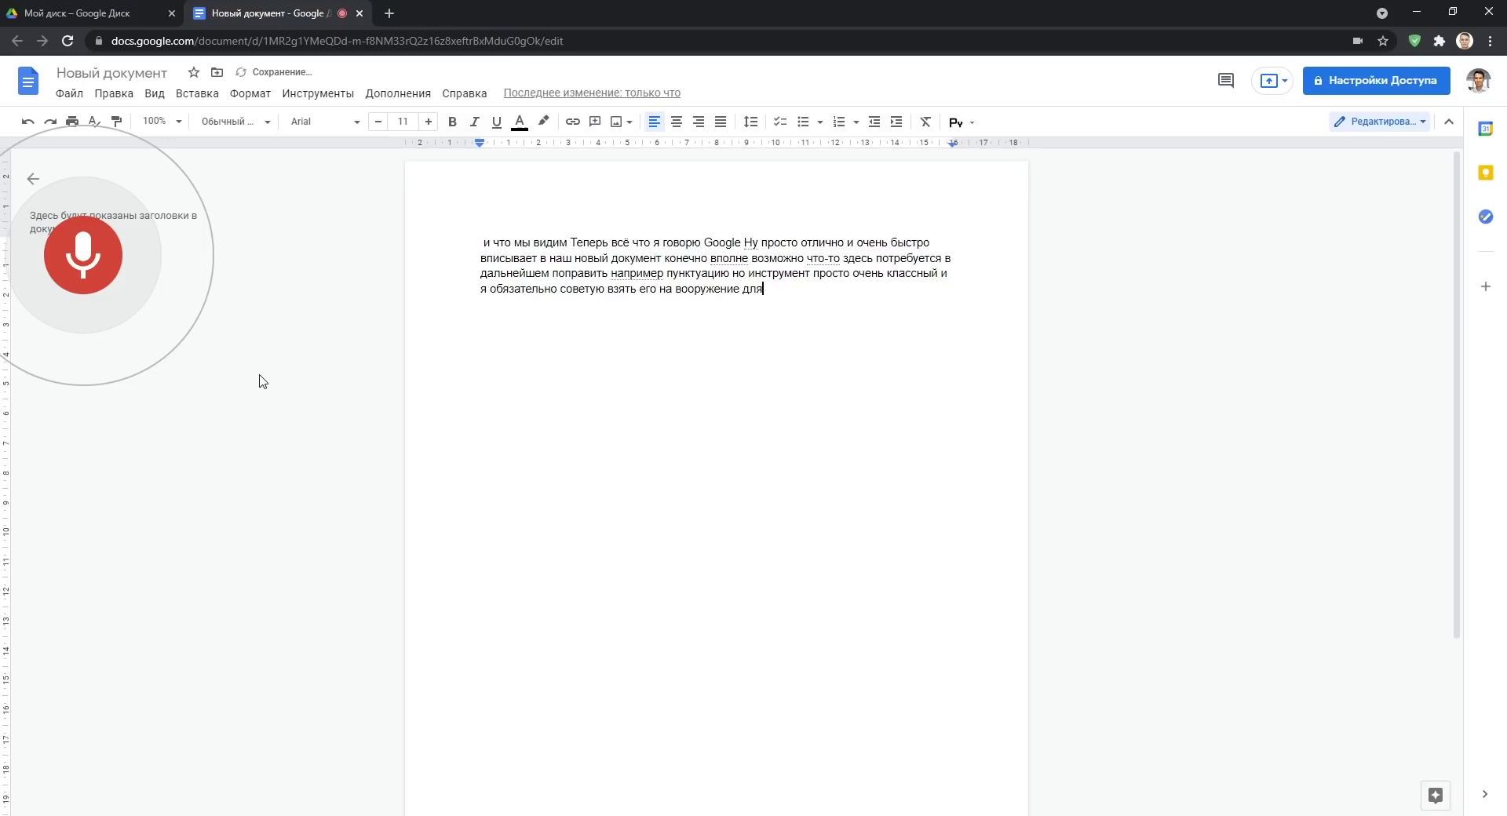
left_click(104, 270)
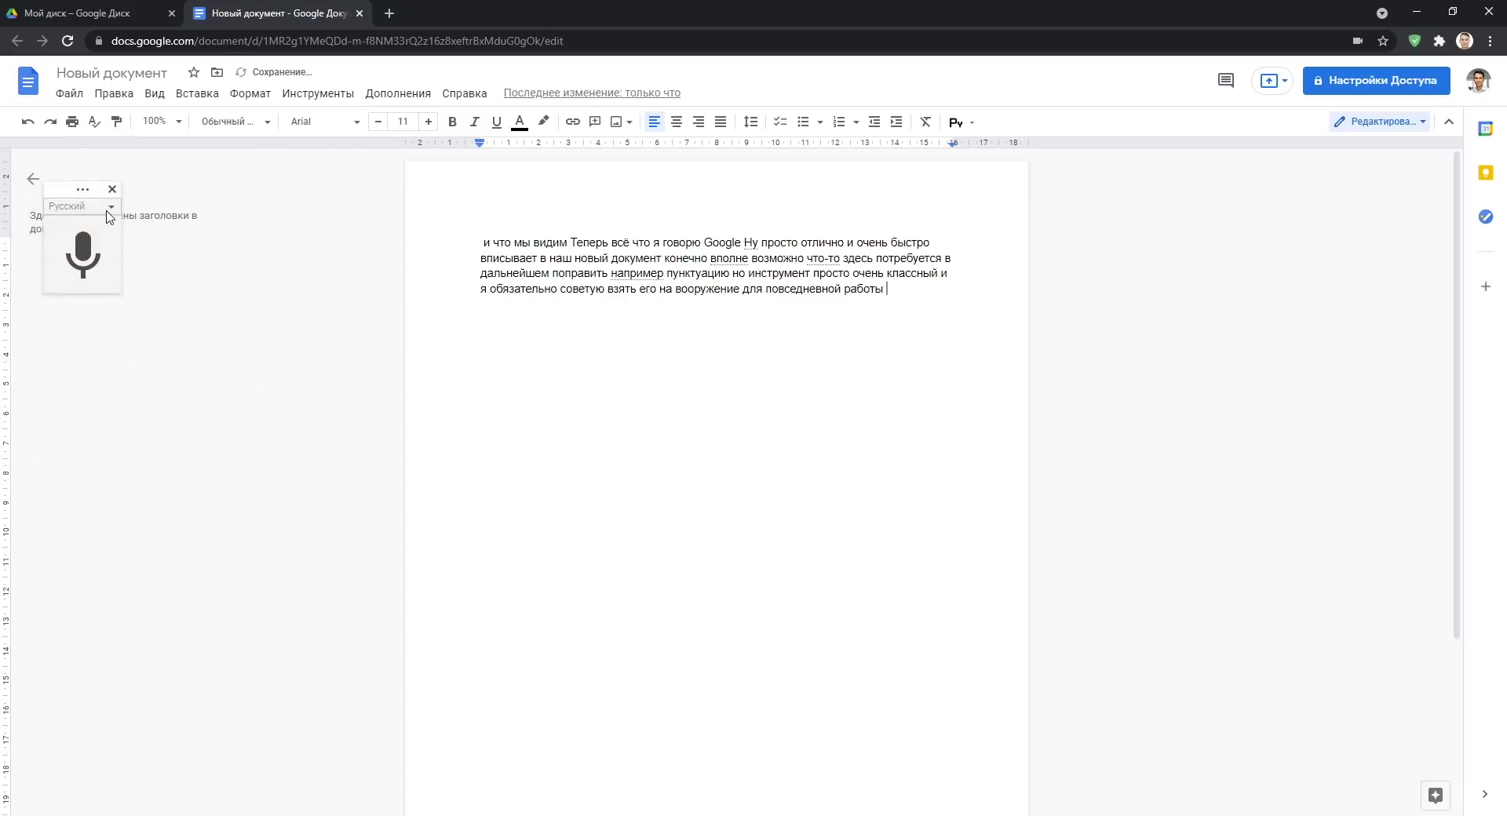
left_click(78, 205)
scroll(197, 353, "down", 5)
scroll(245, 365, "down", 10)
scroll(245, 365, "down", 2)
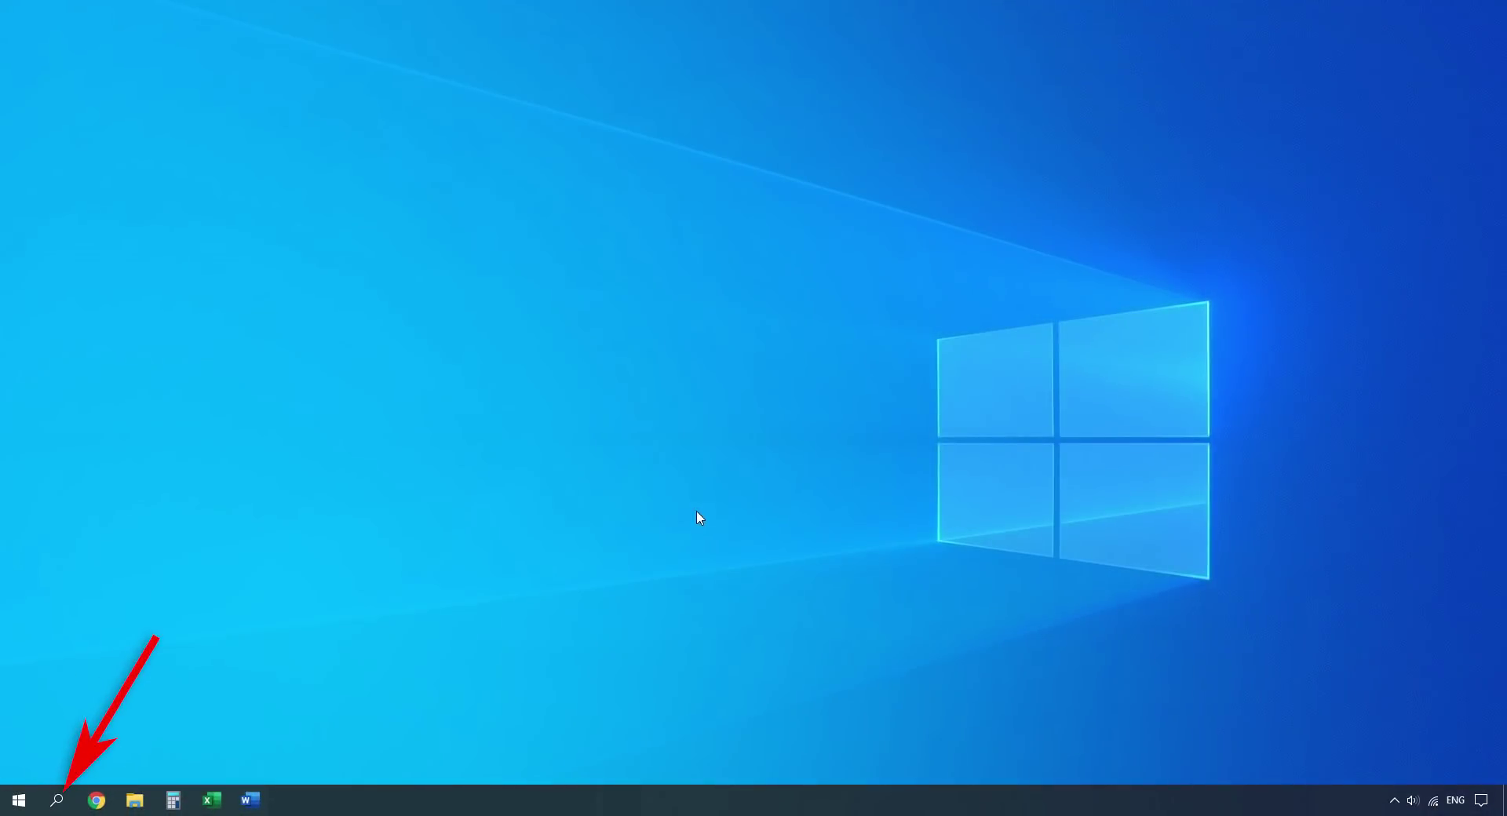
left_click(56, 801)
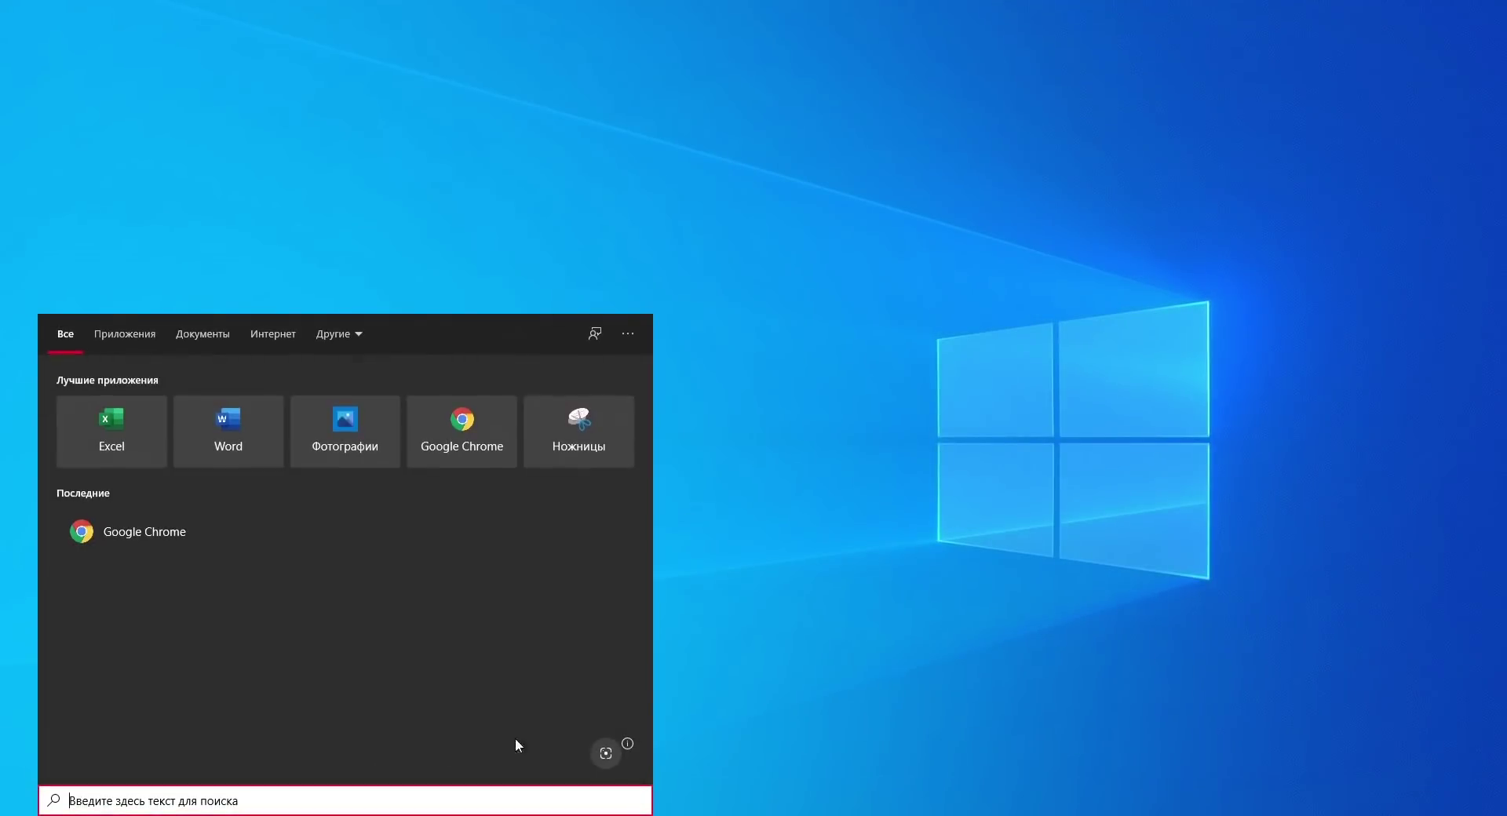
type("xbox")
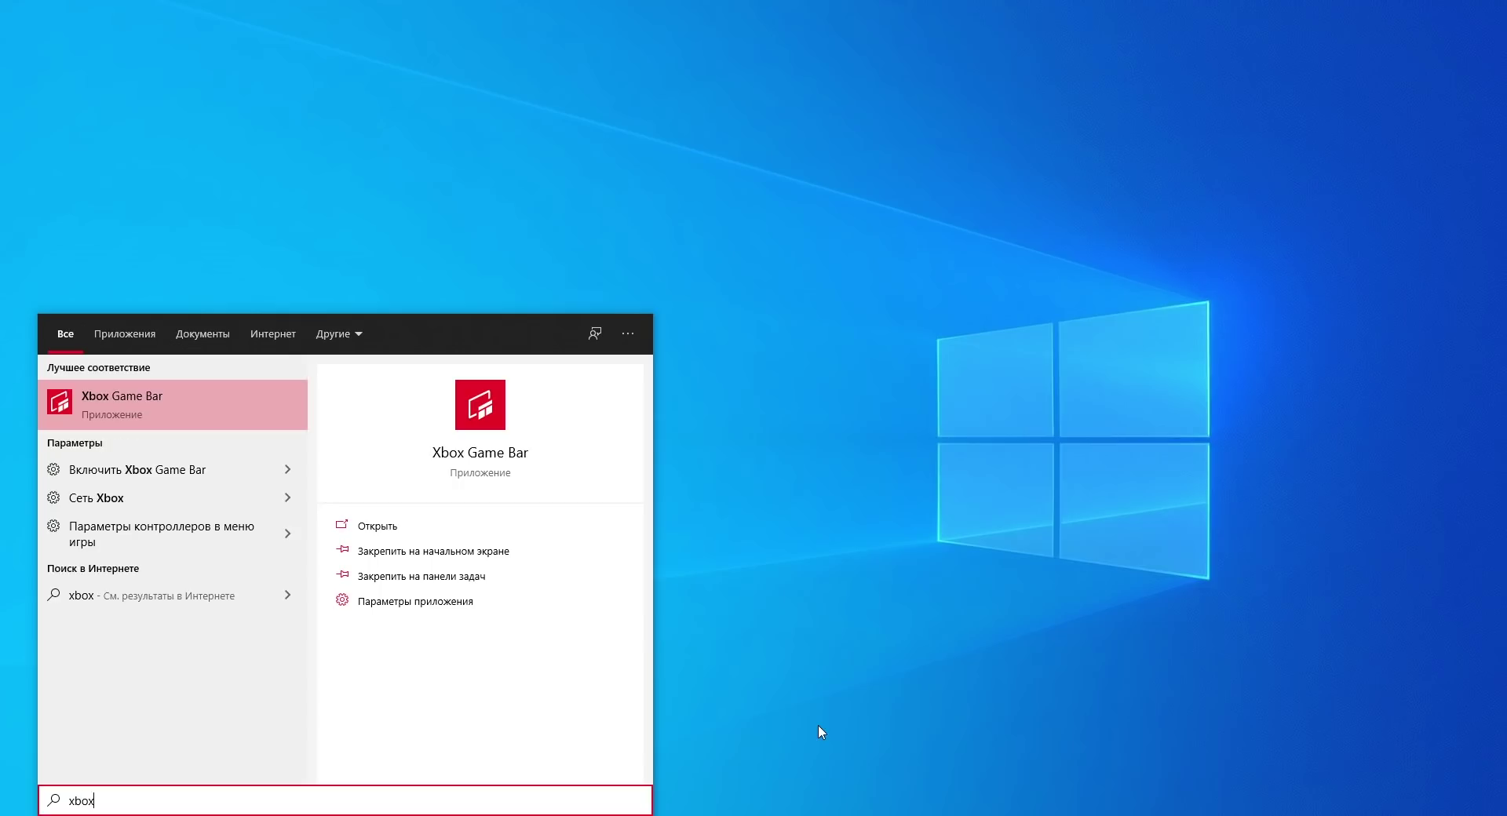
key("Return")
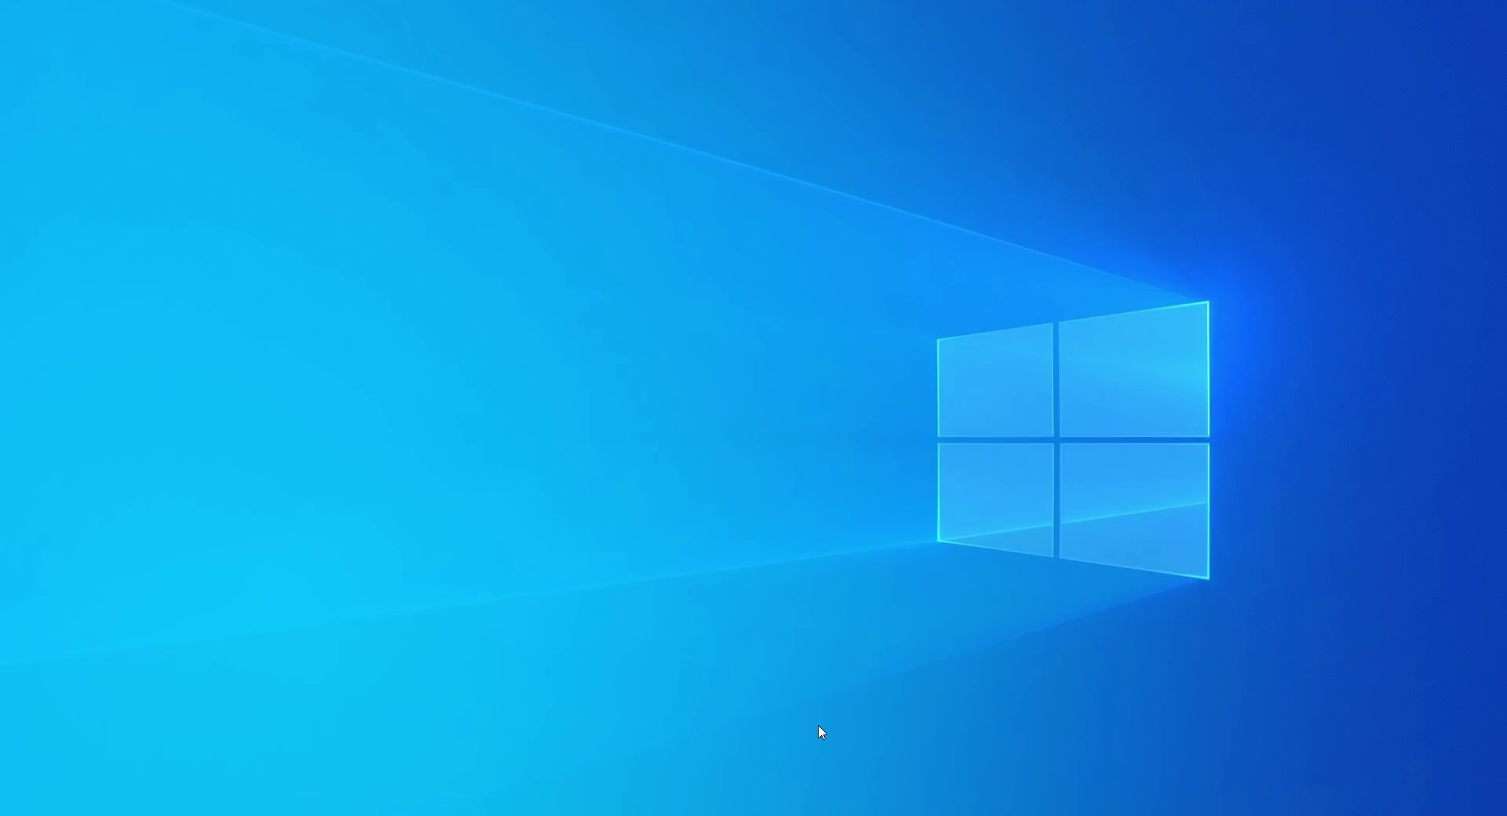
key("super+g")
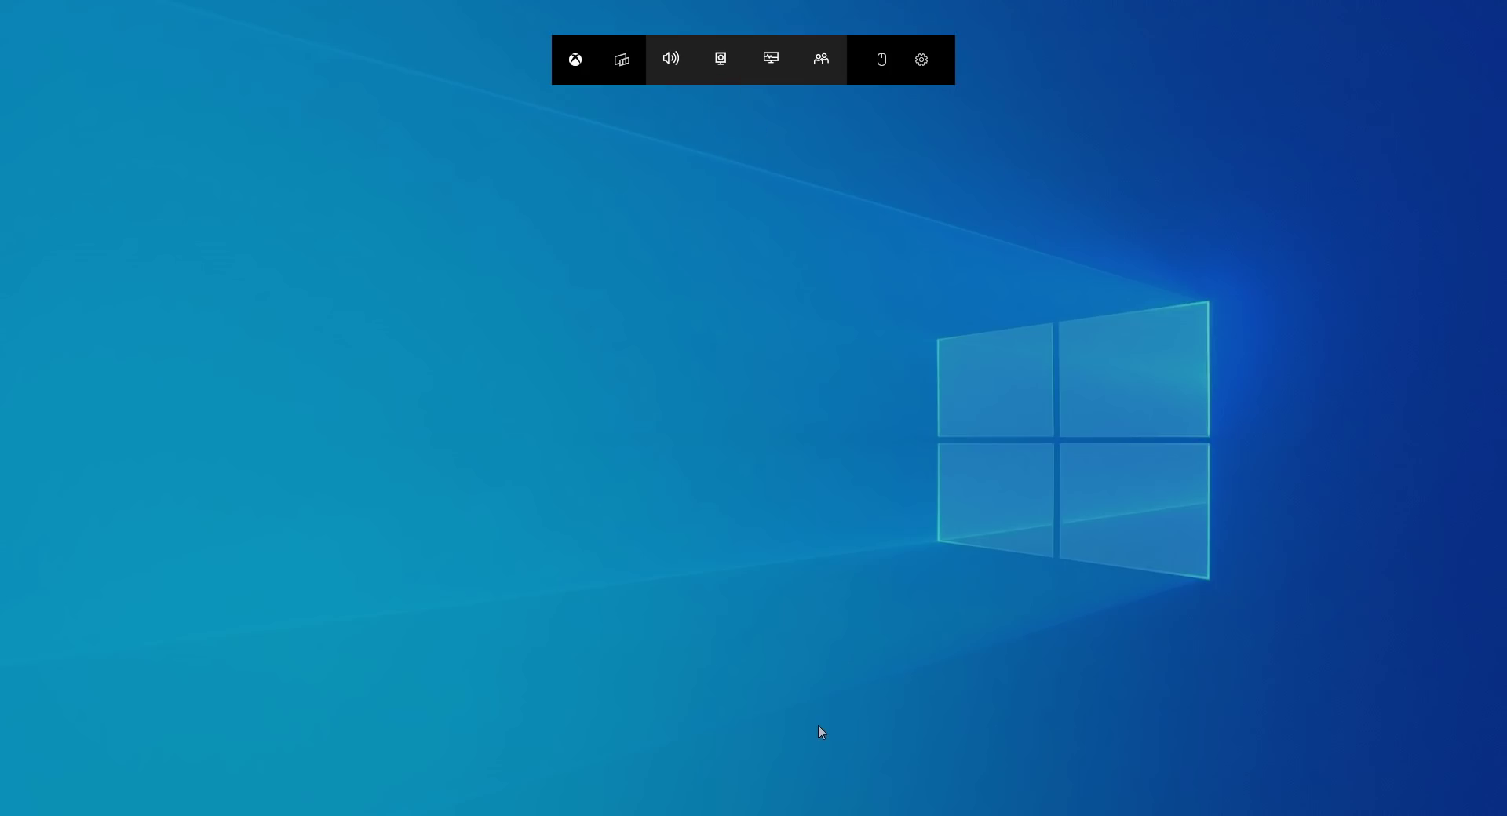
left_click(726, 66)
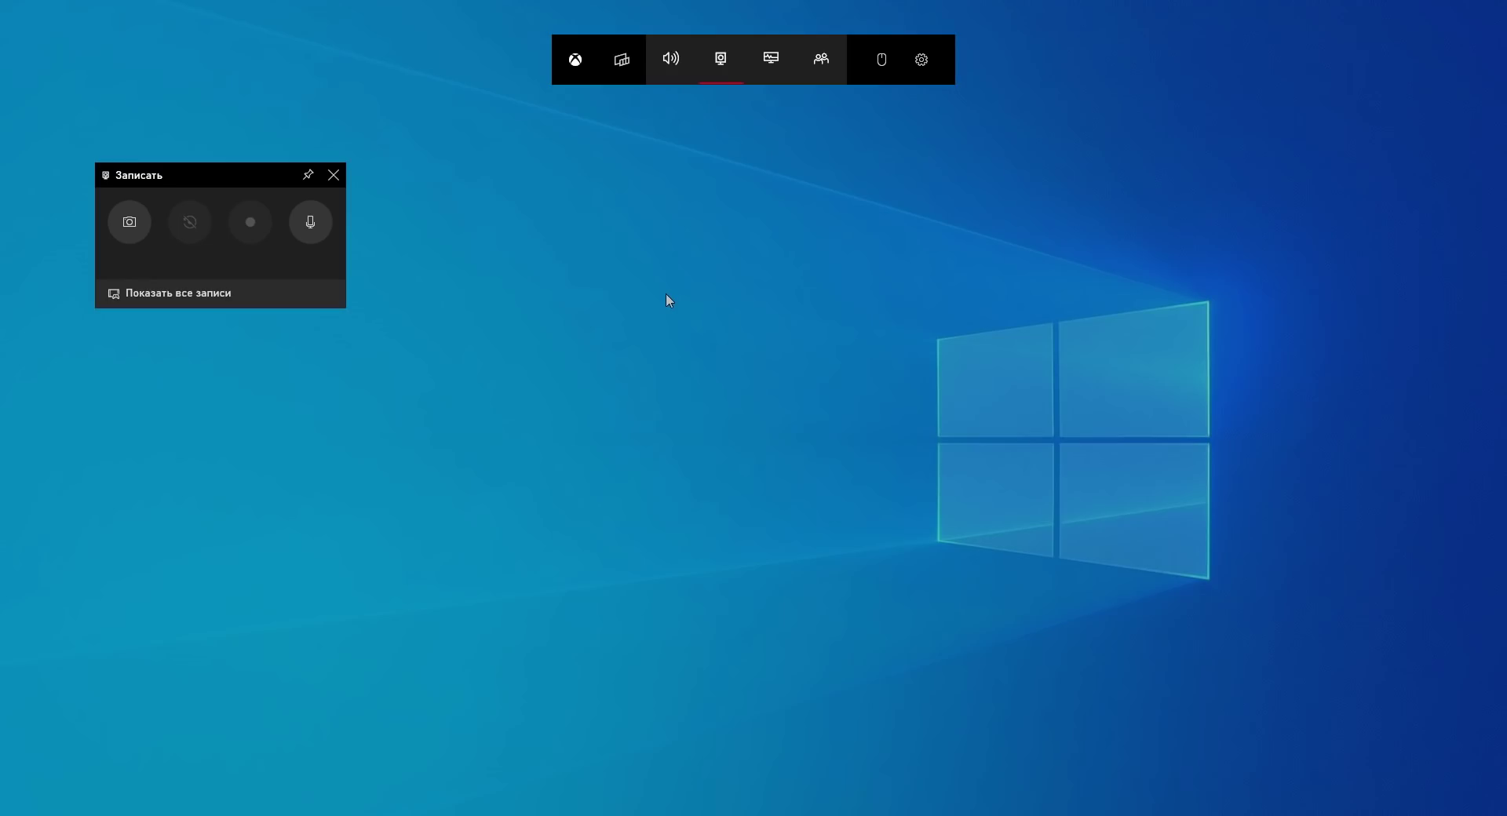
left_click(819, 726)
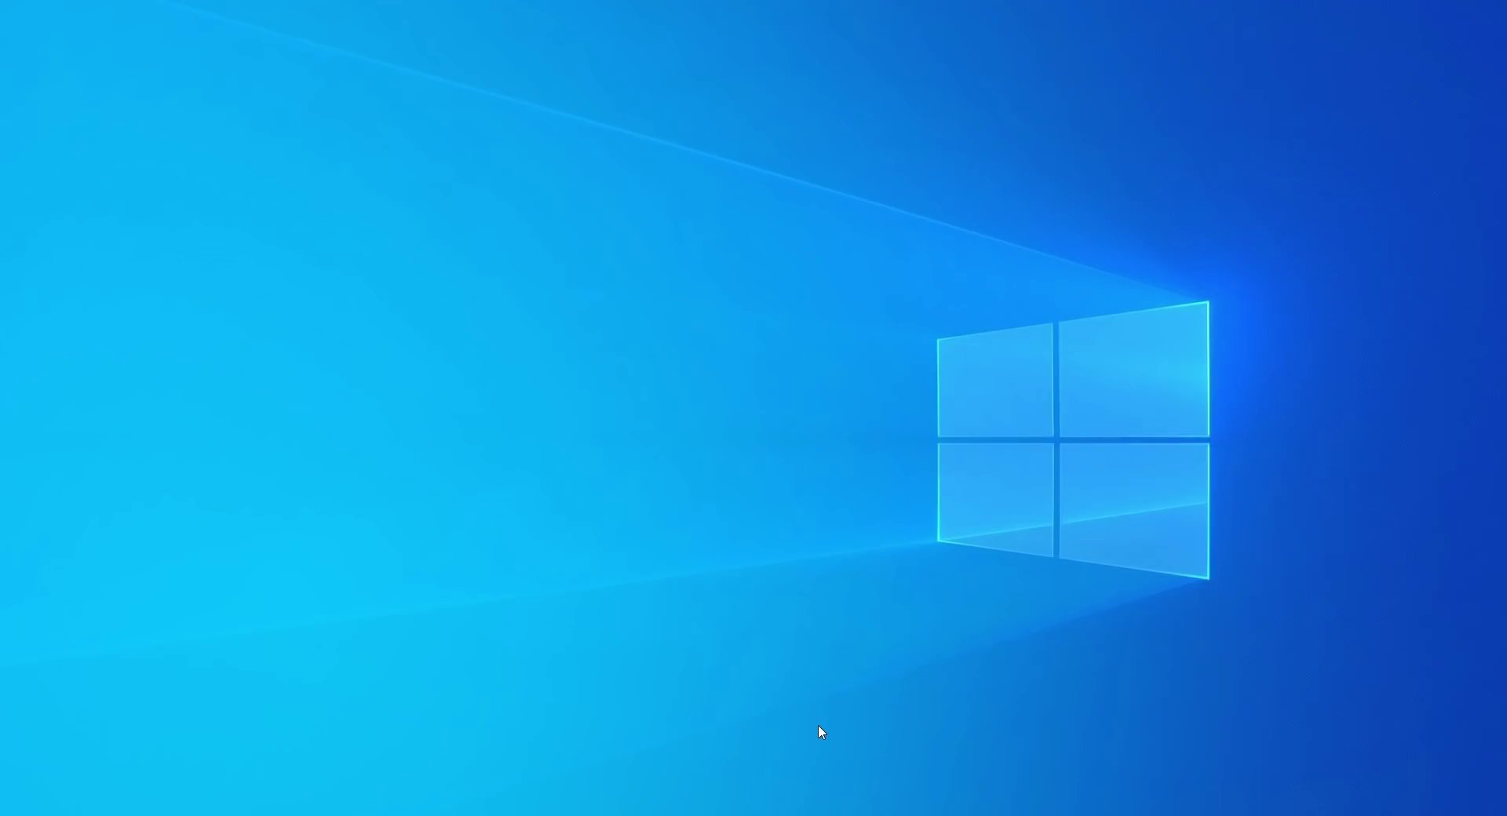
Step: Open a blank Excel workbook and start a Game Bar screen recording
left_click(336, 815)
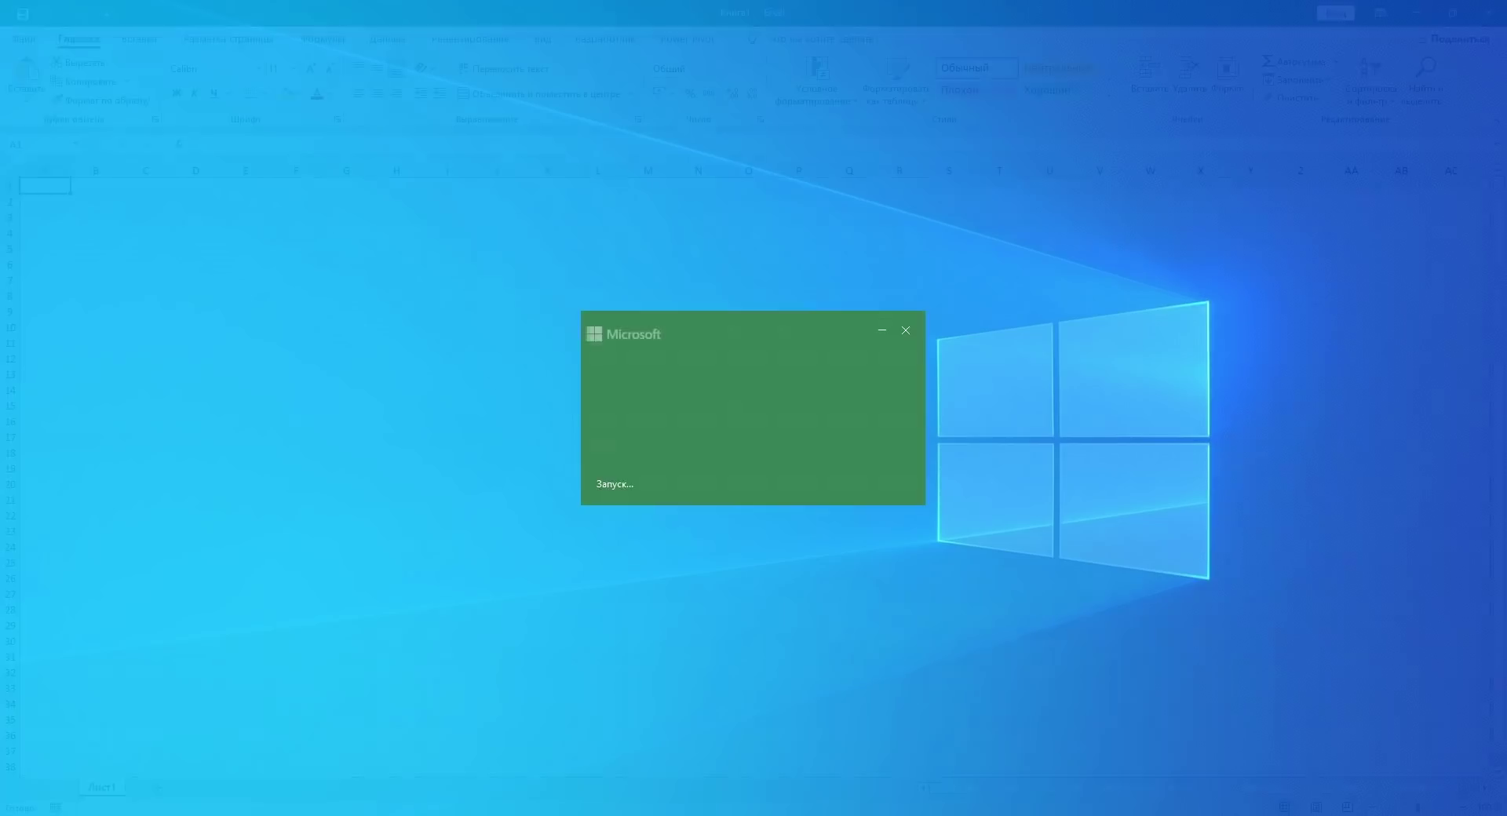
key("super+g")
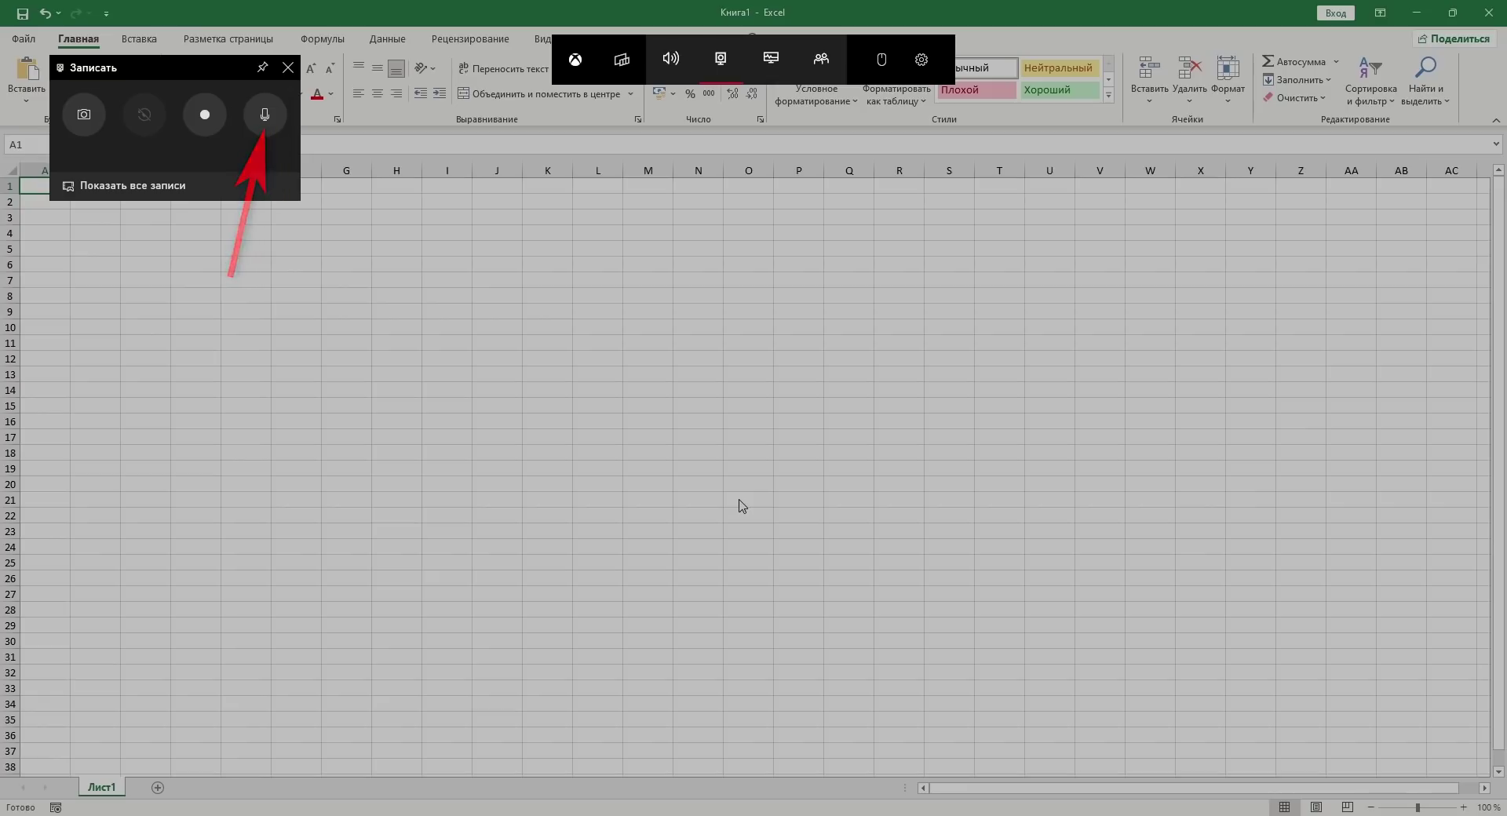
left_click(212, 123)
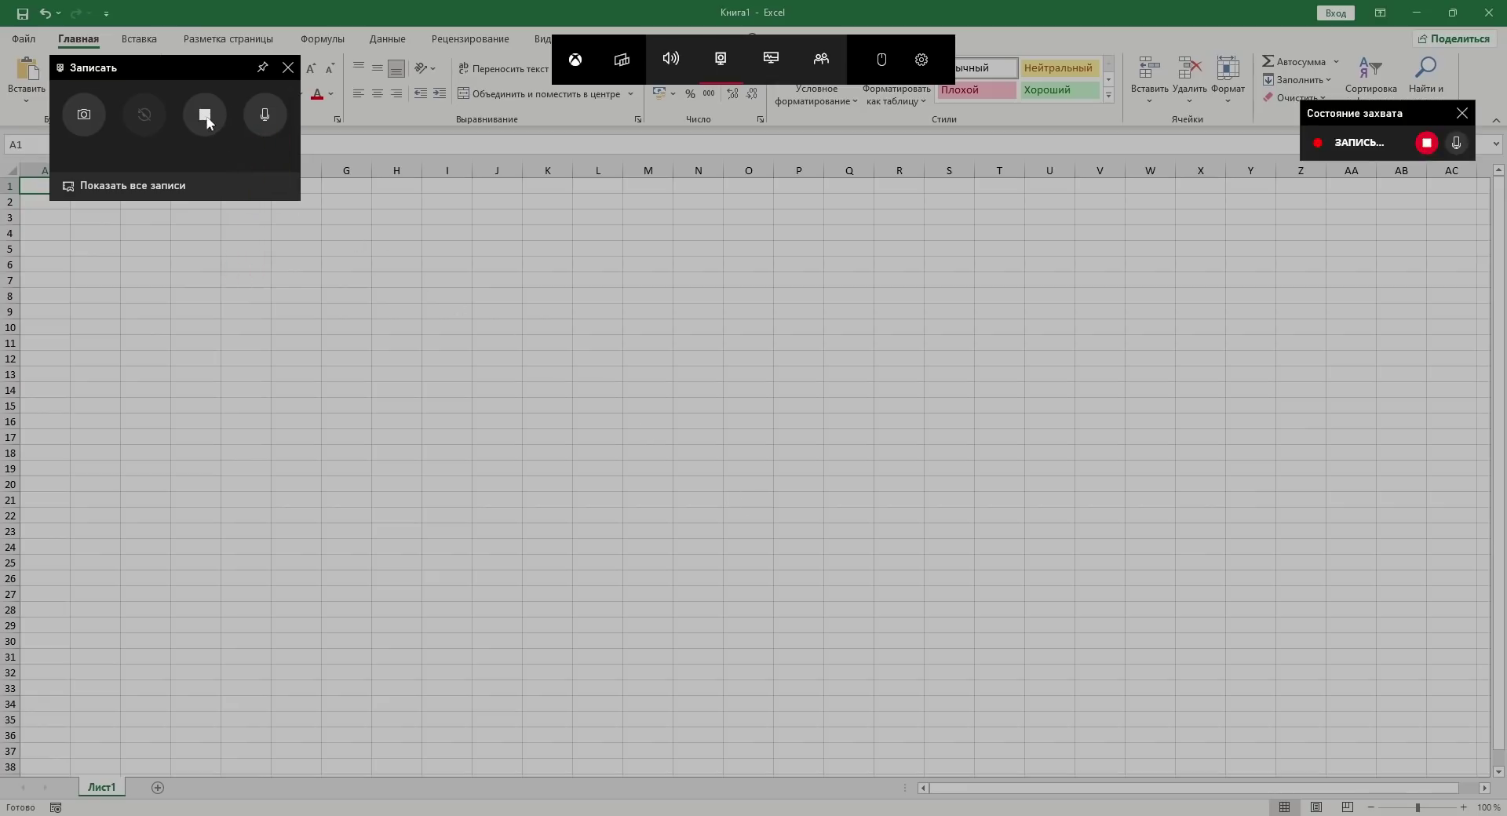
left_click(430, 272)
Step: Enter 1 in E5, 2 in E6 and =1+2 in E7, then stop recording
left_click(246, 246)
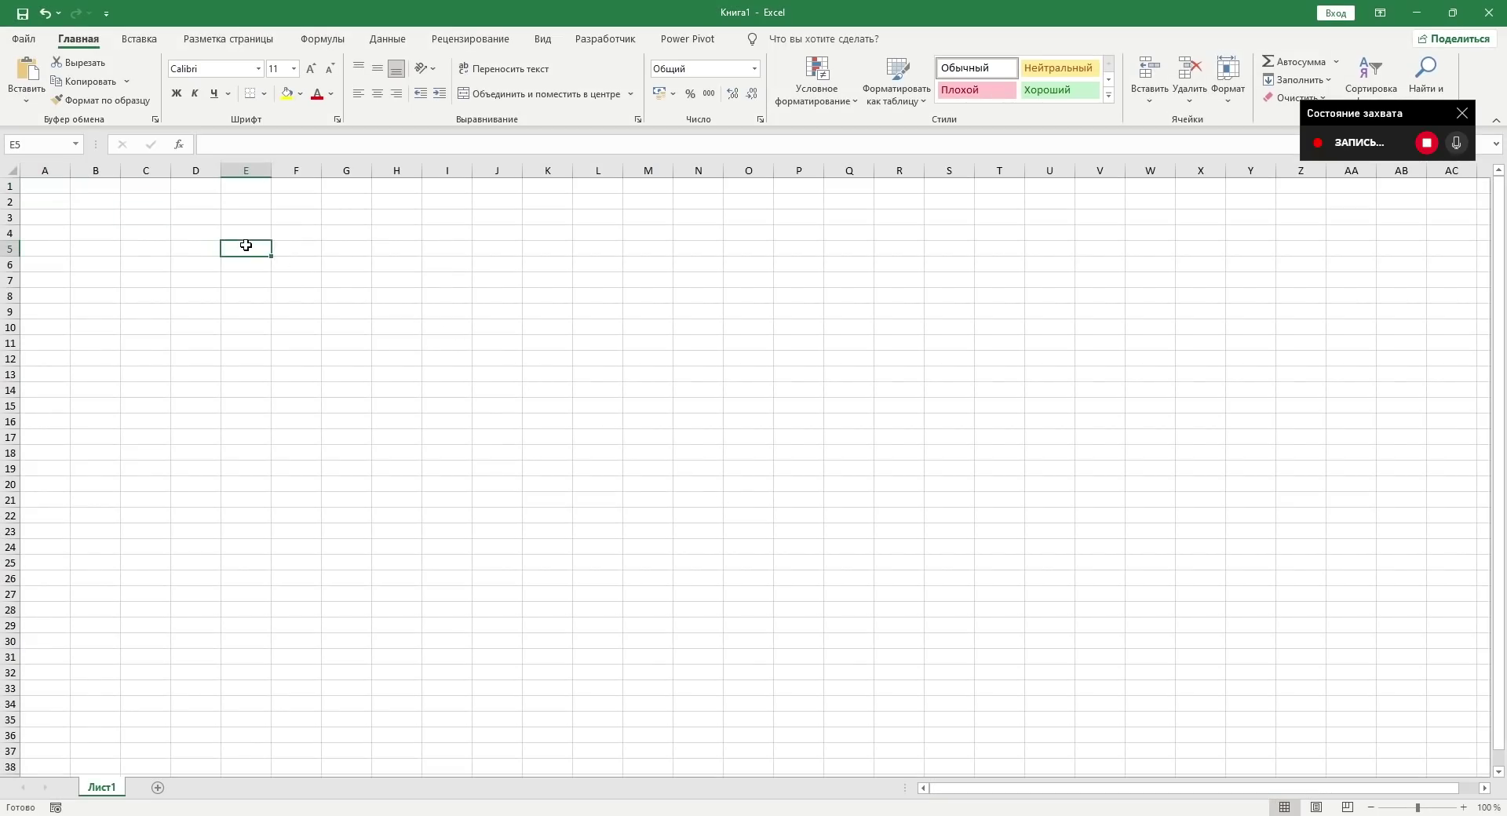
type("1")
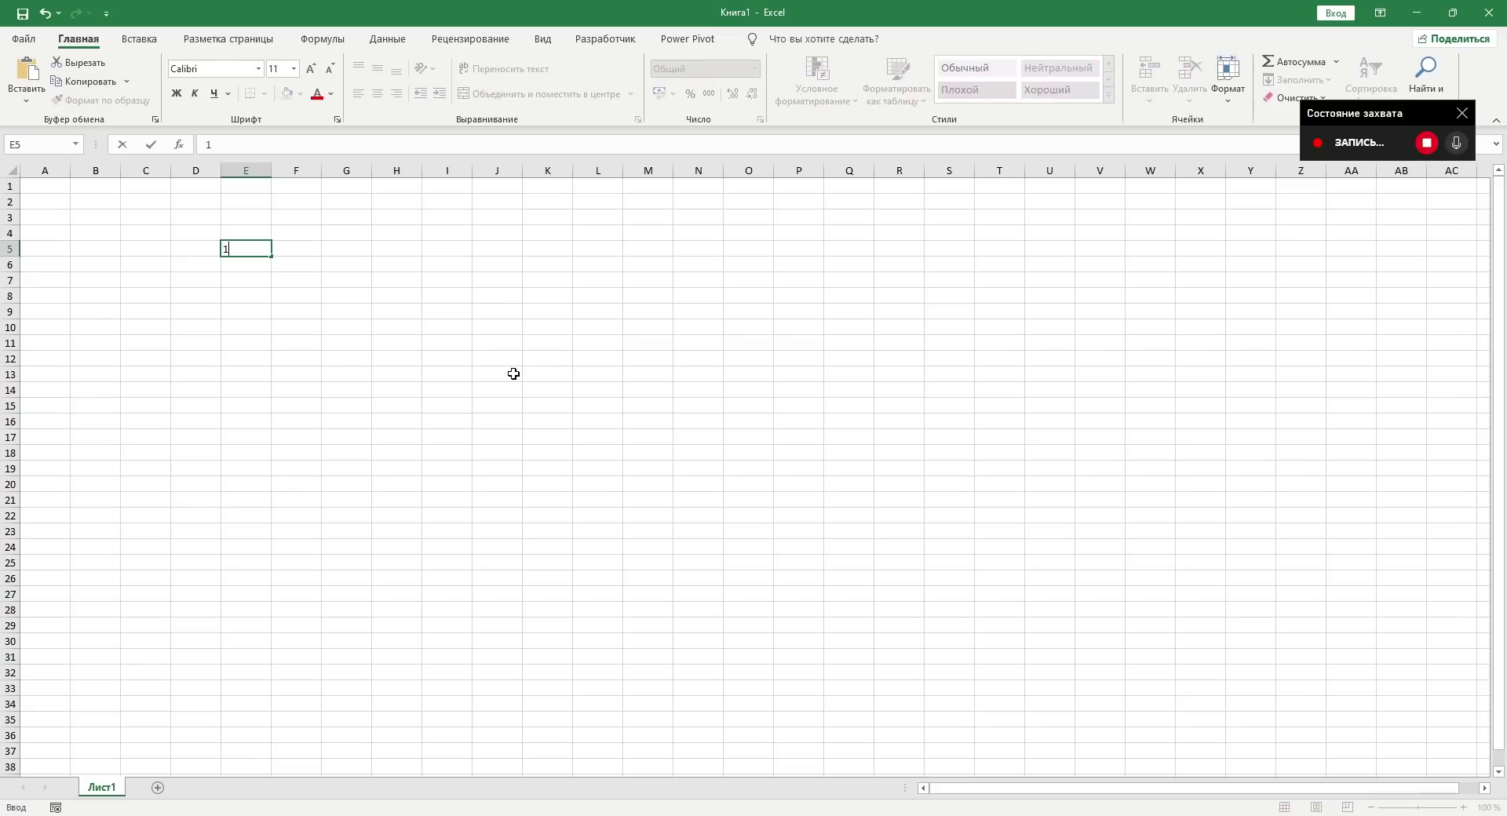
key("Return")
type("2")
key("Return")
type("=")
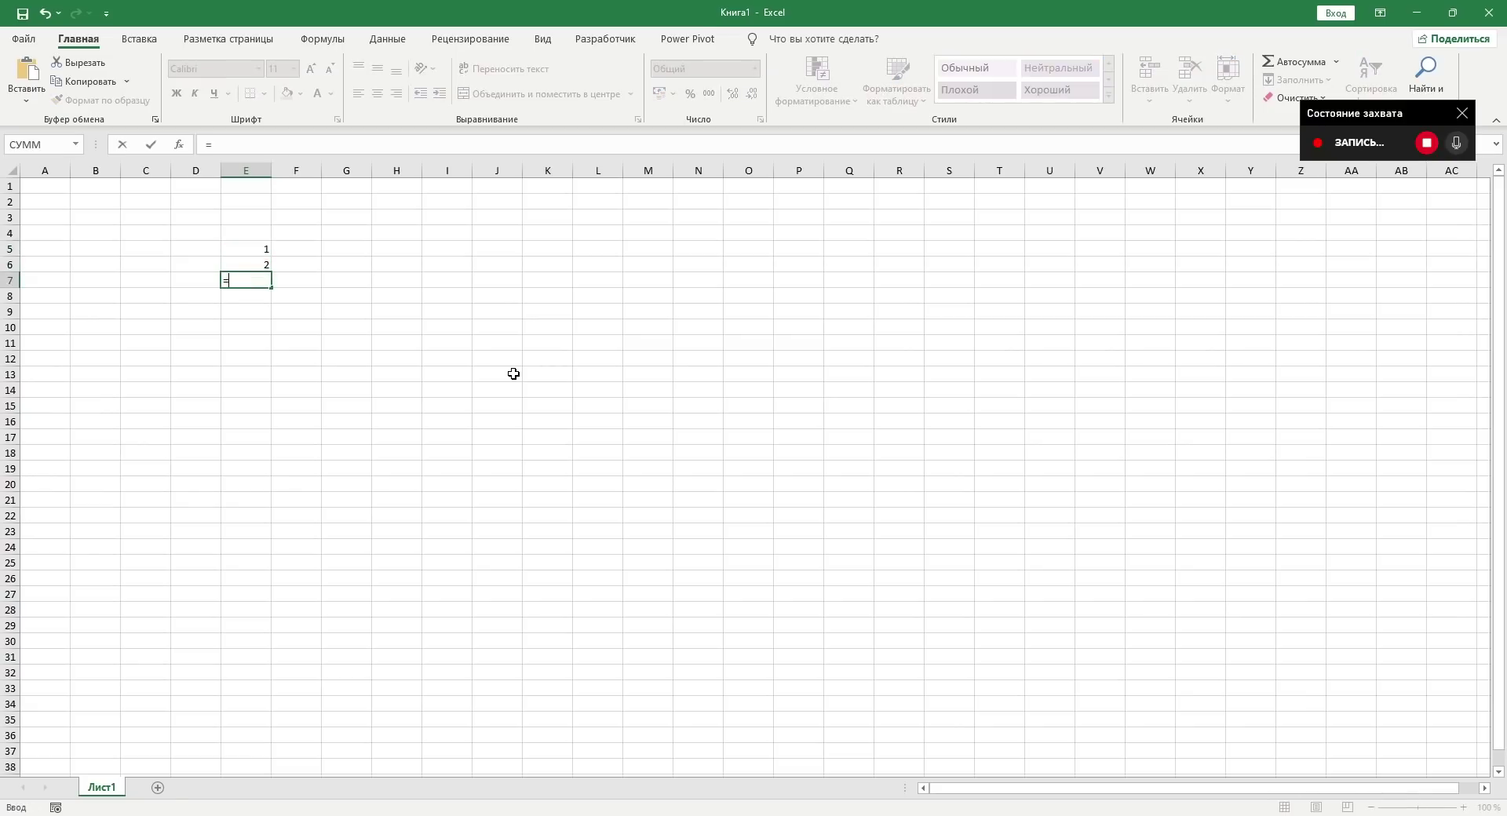
type("1+2")
key("Return")
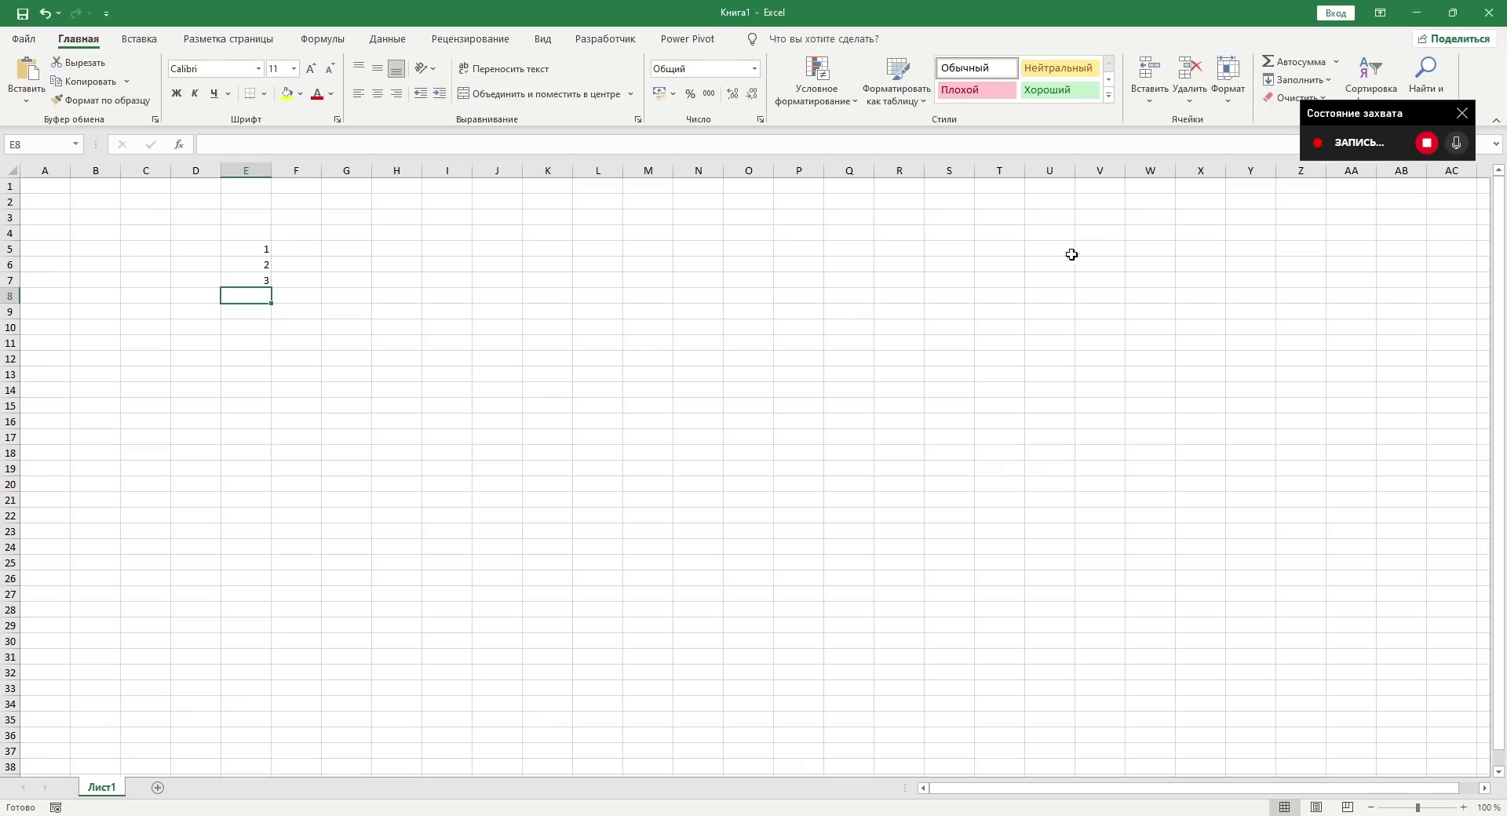
left_click(1427, 143)
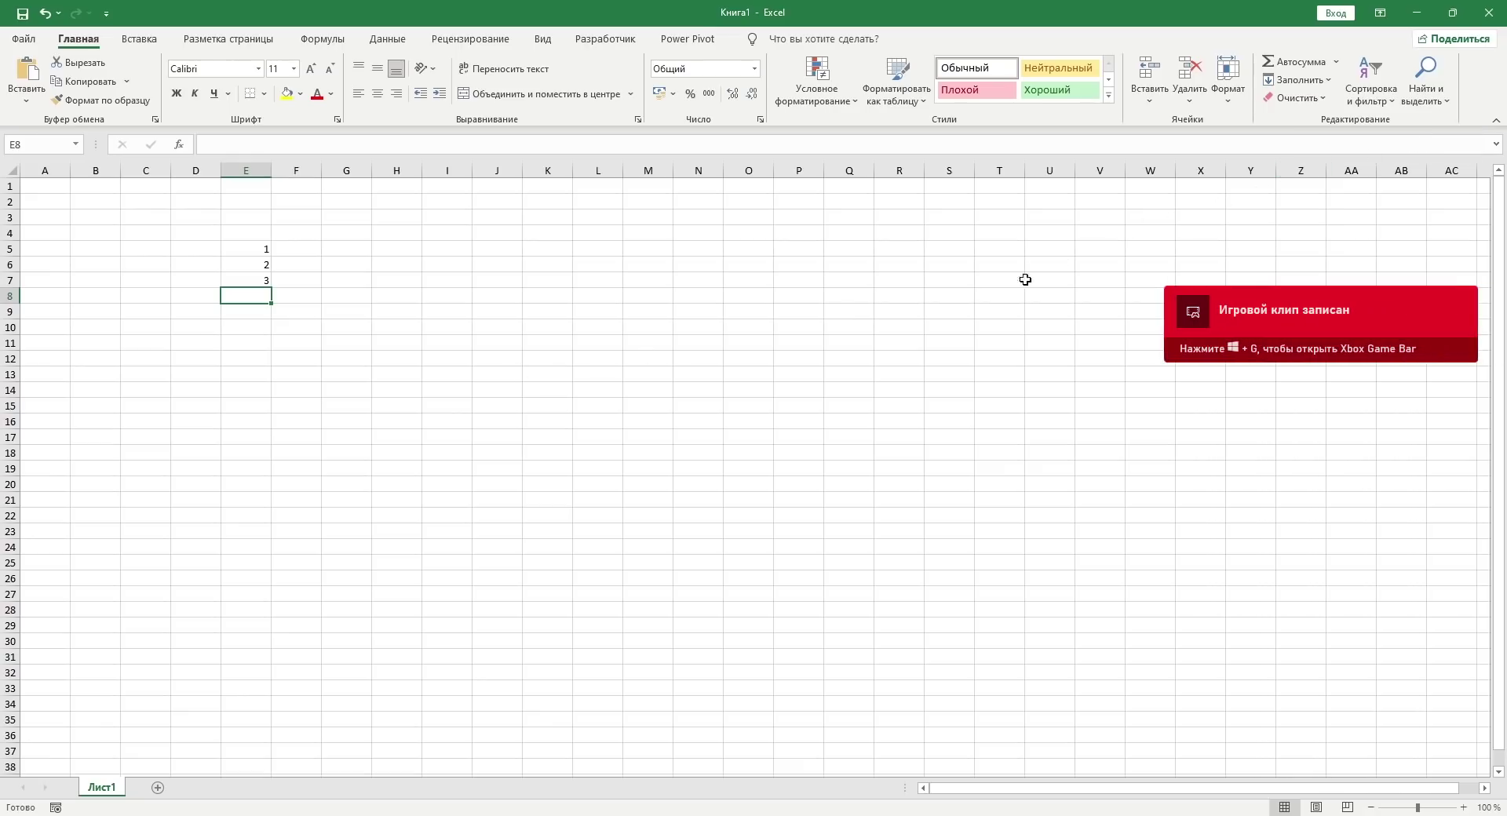
Step: Play the 17-second Книга1 - Excel clip from the Game Bar gallery, then close the overlay
key("super+g")
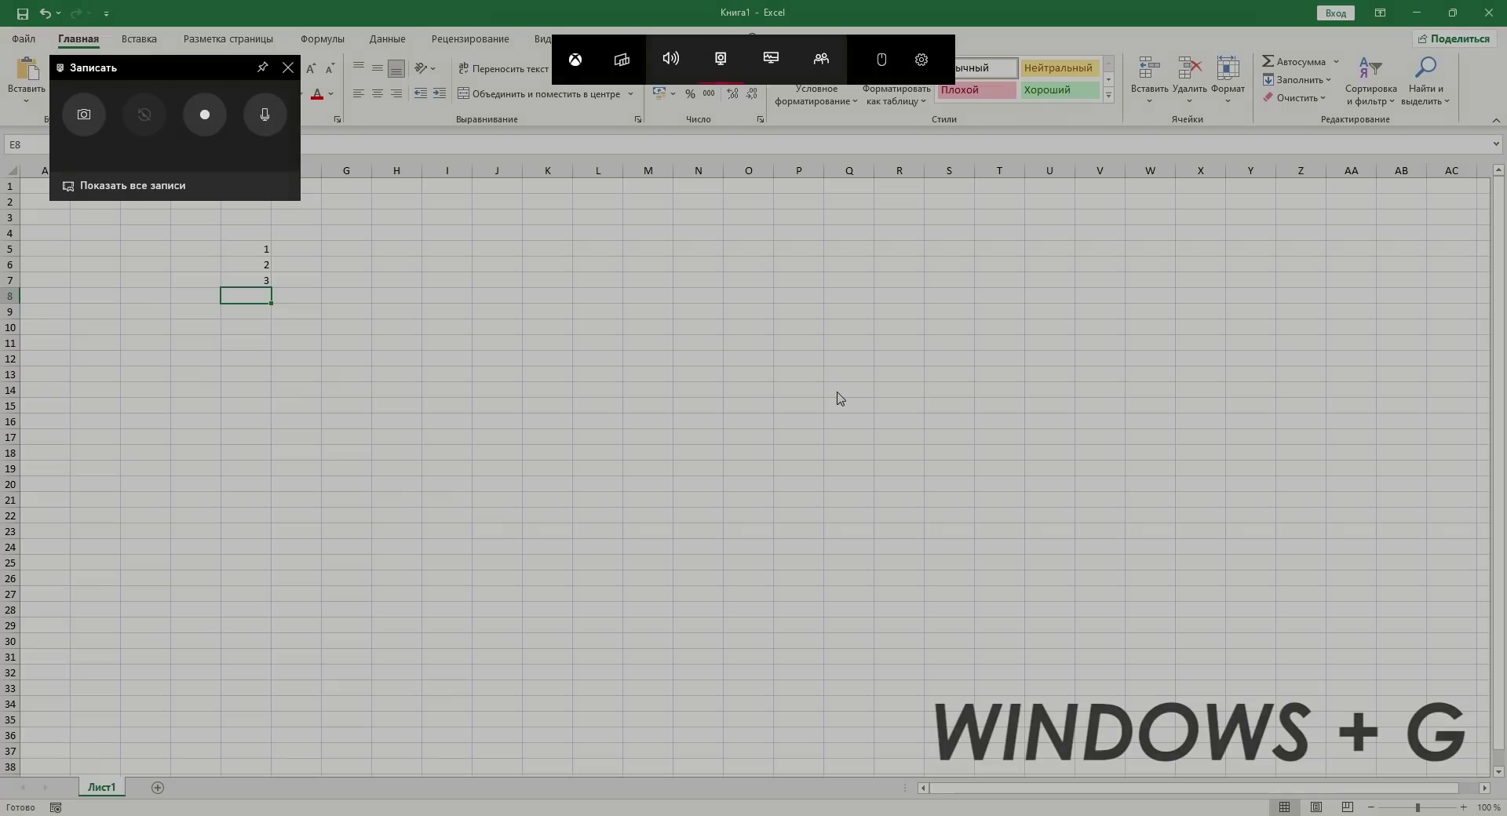
left_click(209, 191)
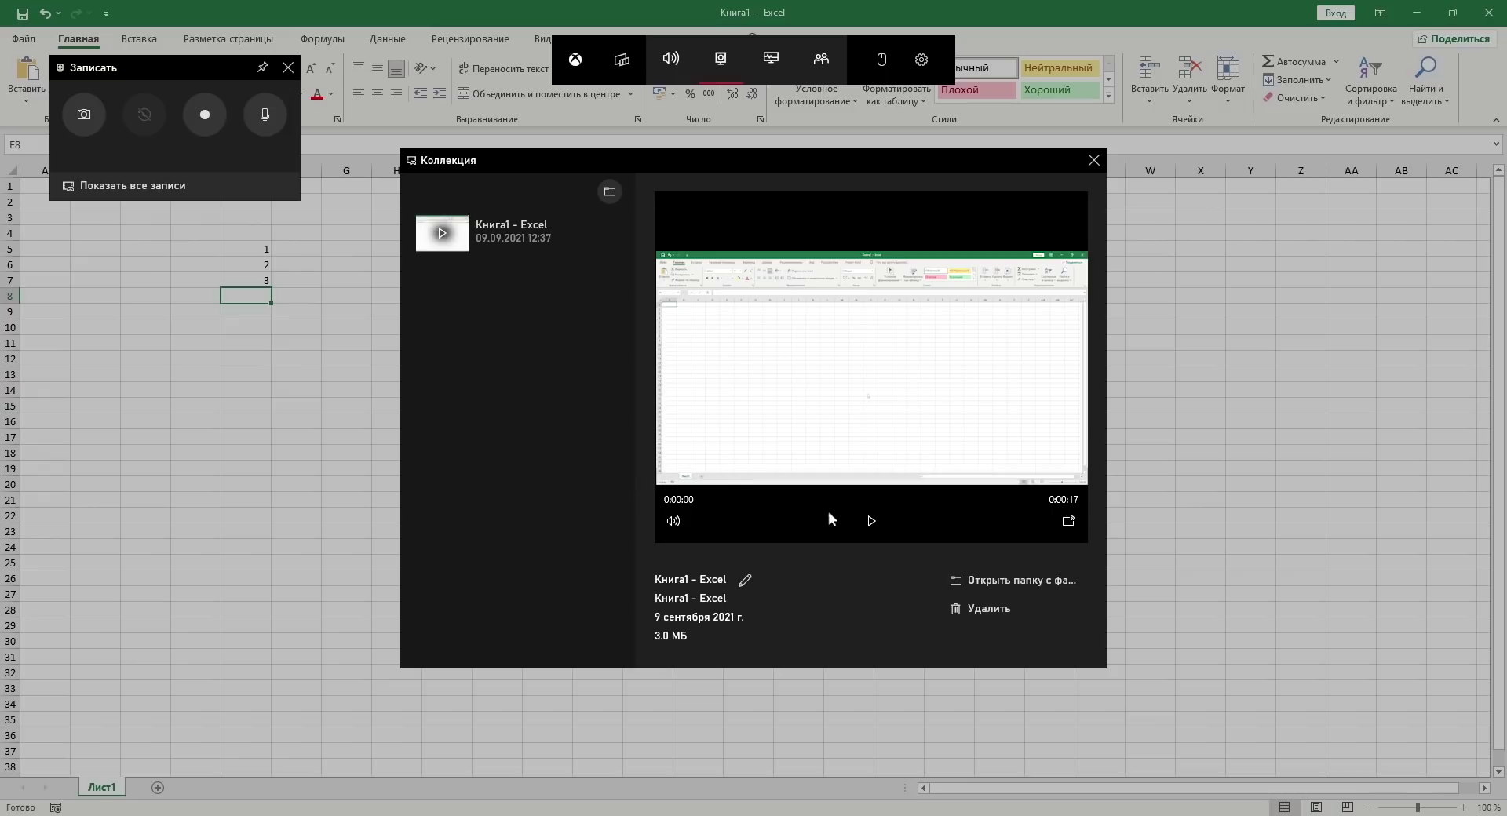
left_click(872, 522)
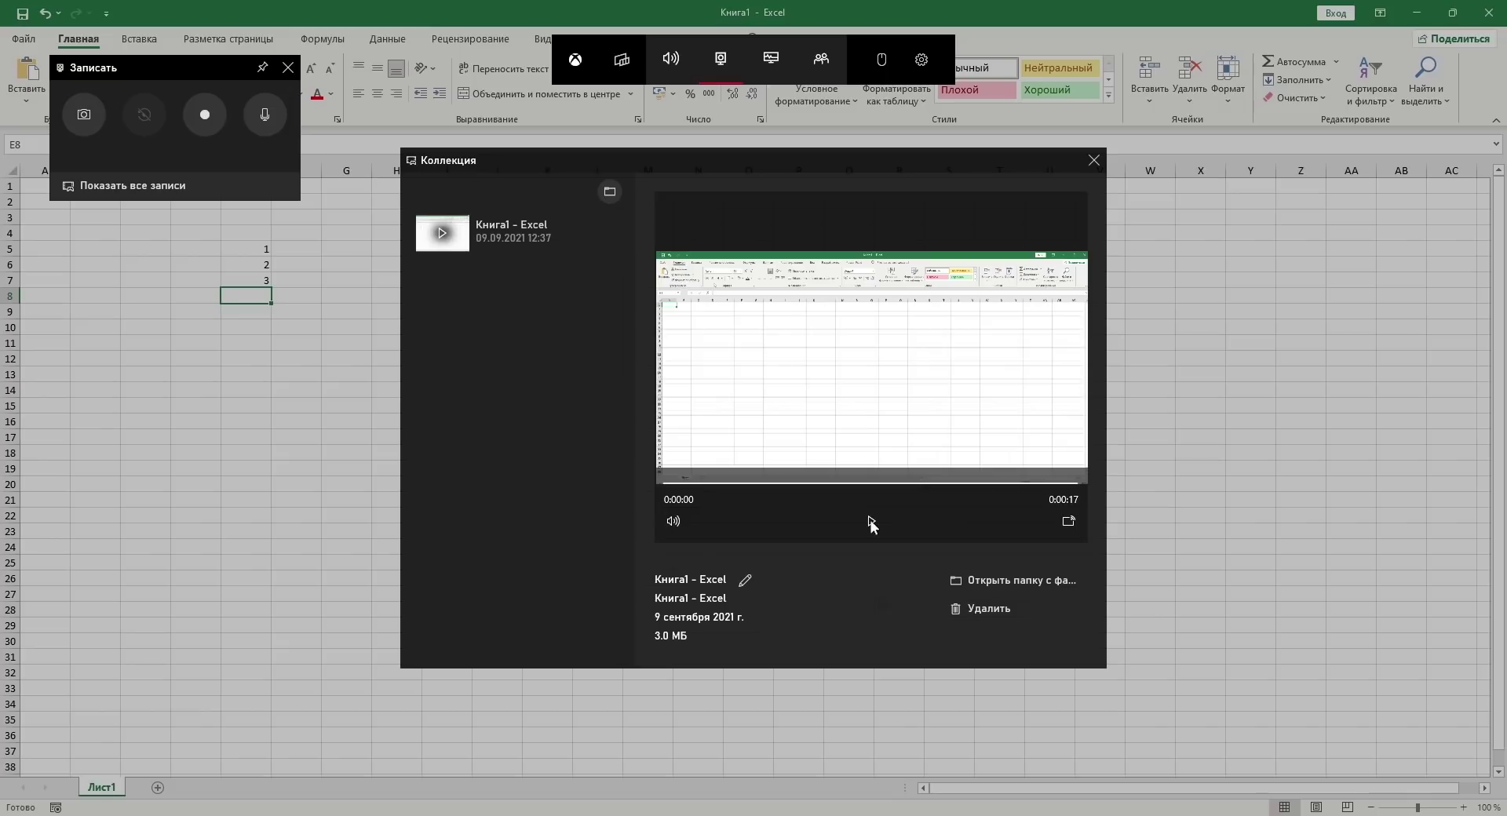
left_click(1096, 163)
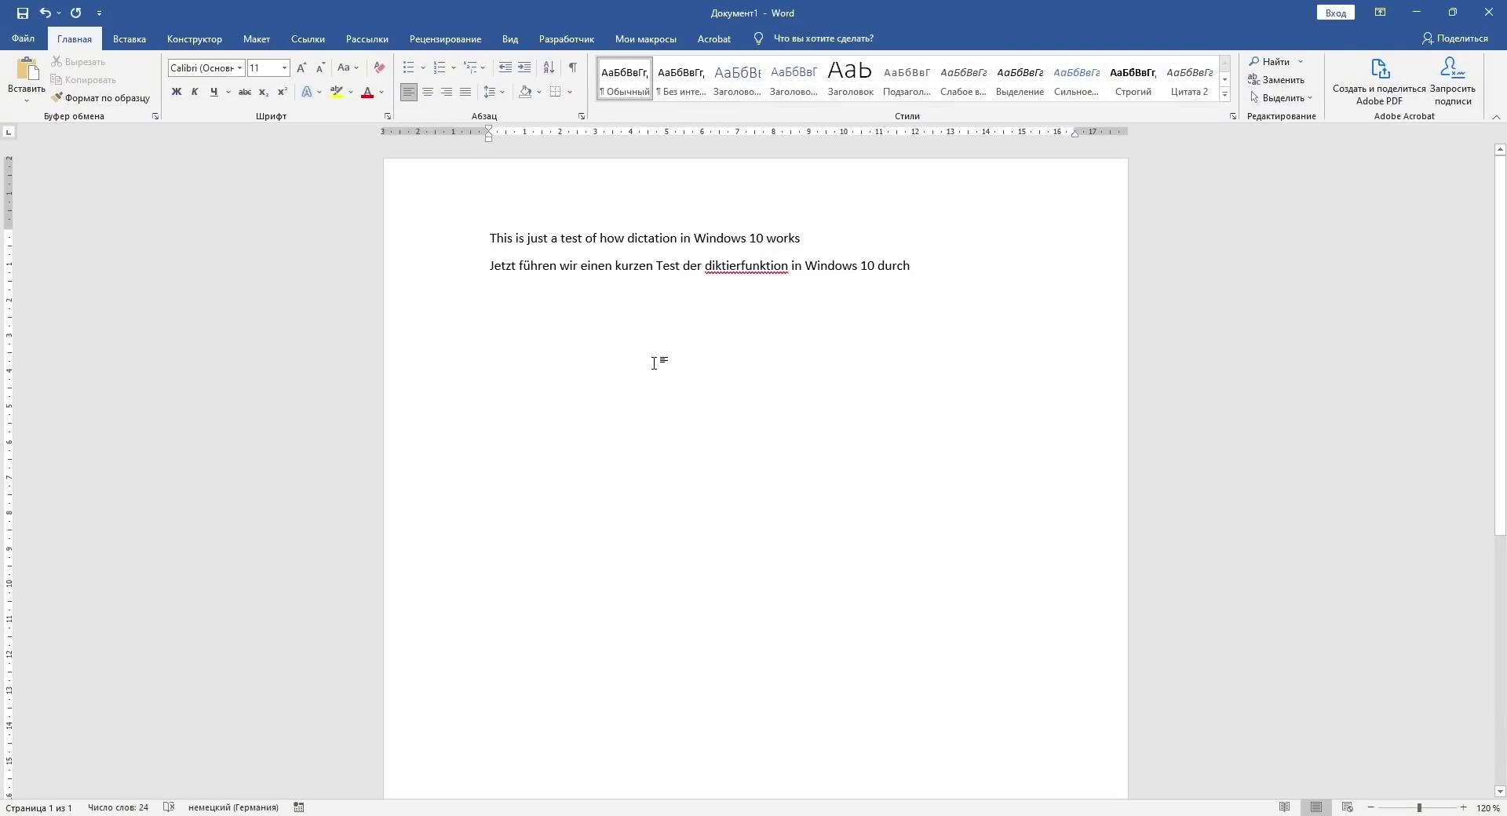
Step: Start a Game Bar screen recording over the Word document
key("super+g")
left_click(206, 116)
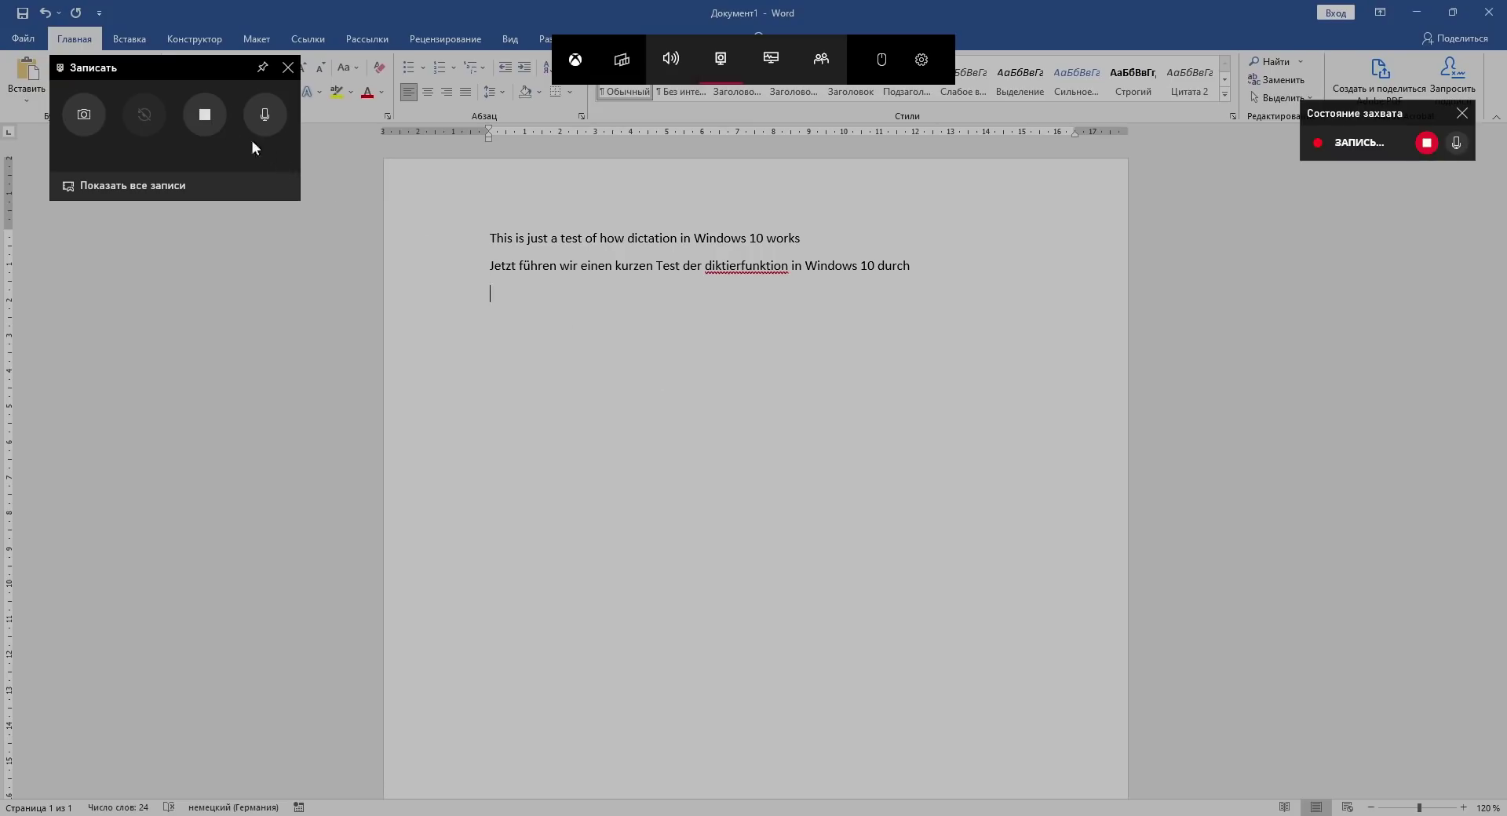
left_click(507, 300)
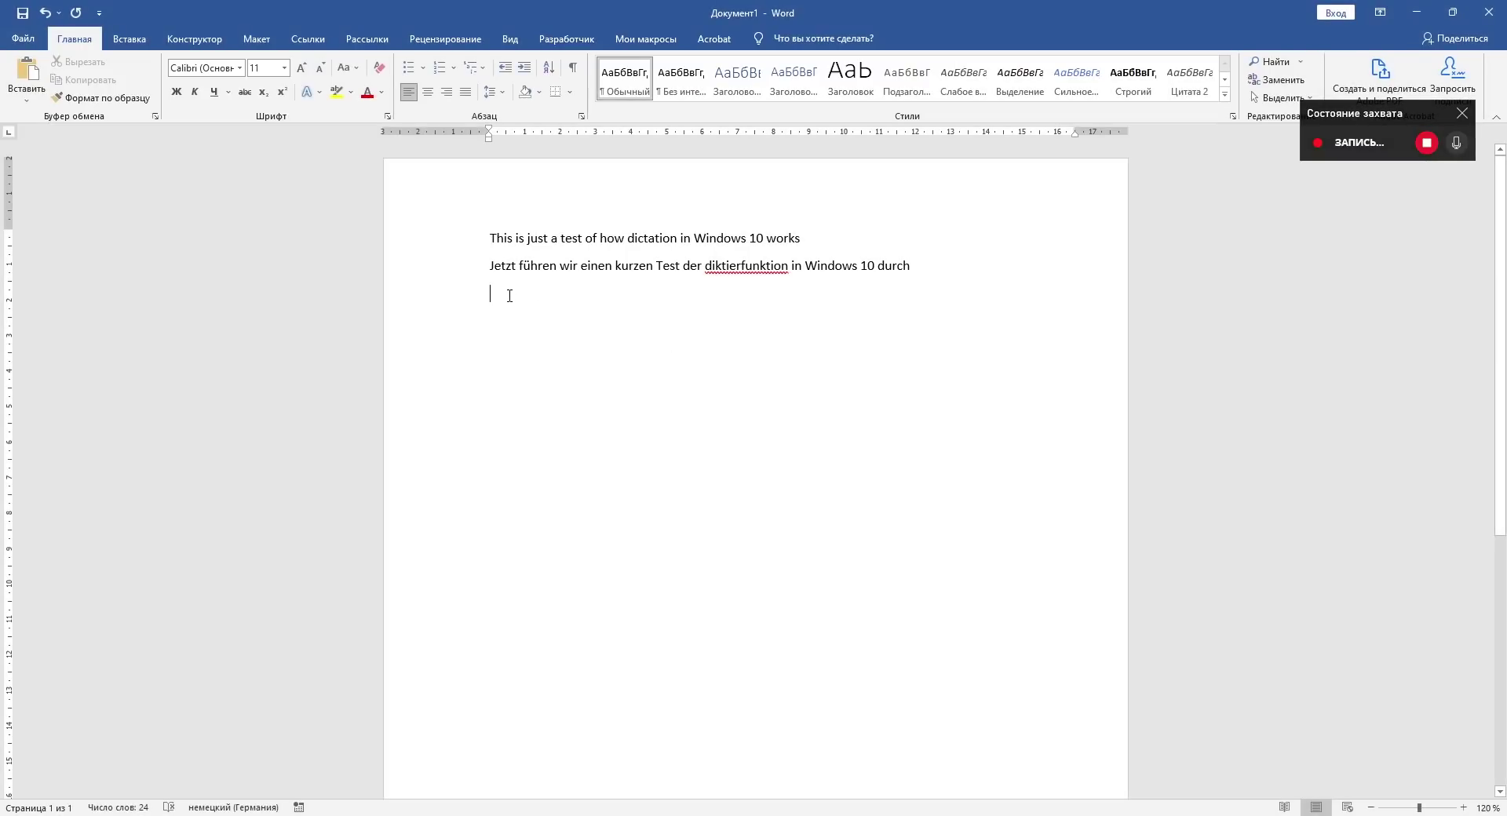
Step: Type 'Небольшой тестовый текст' on a new line and select the word тестовый
key("Return")
type("Неболь")
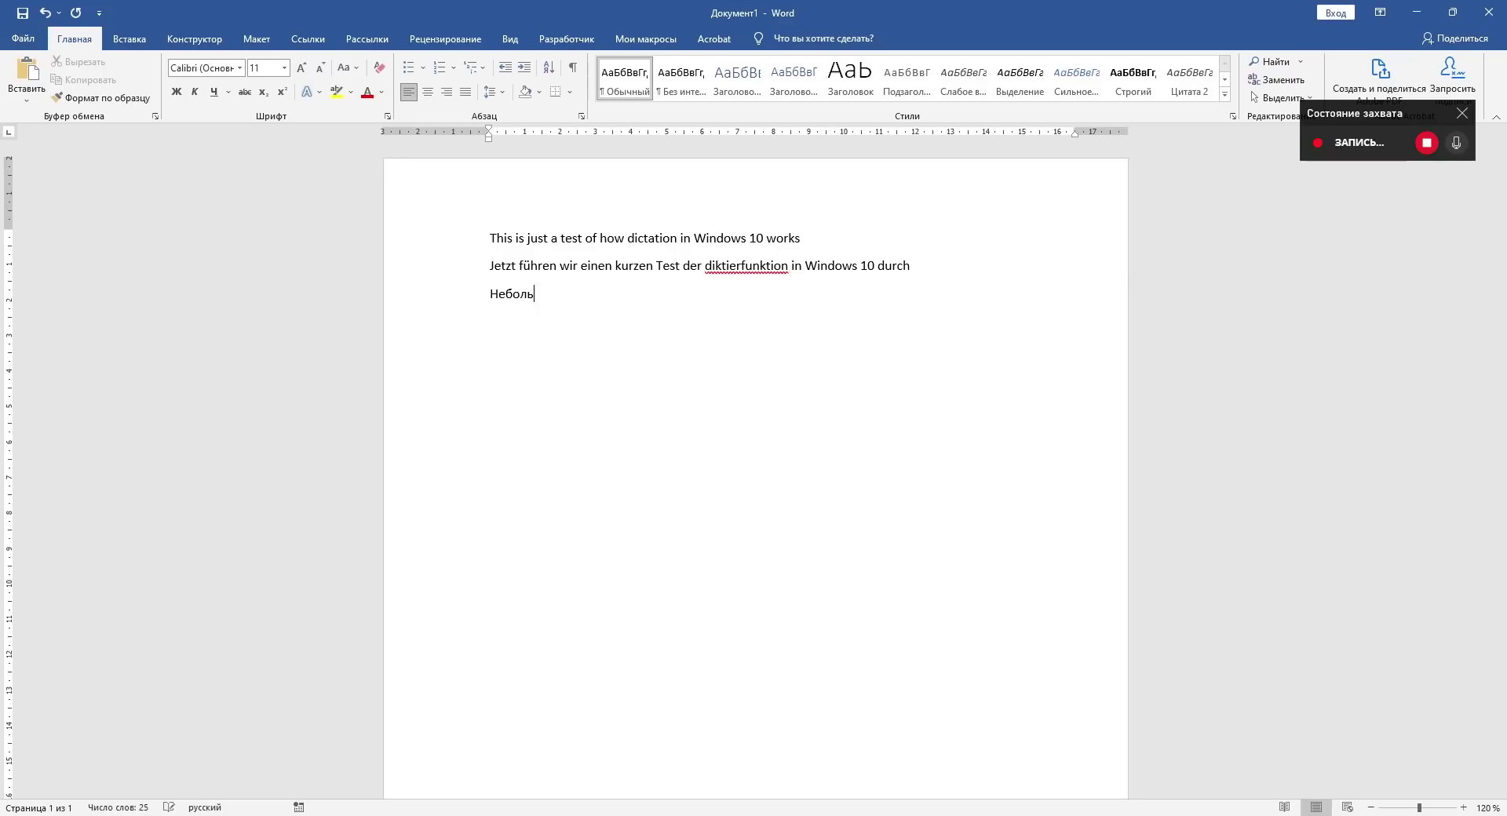
type("шой тестовый ")
type("текст")
key("ctrl+shift+Left")
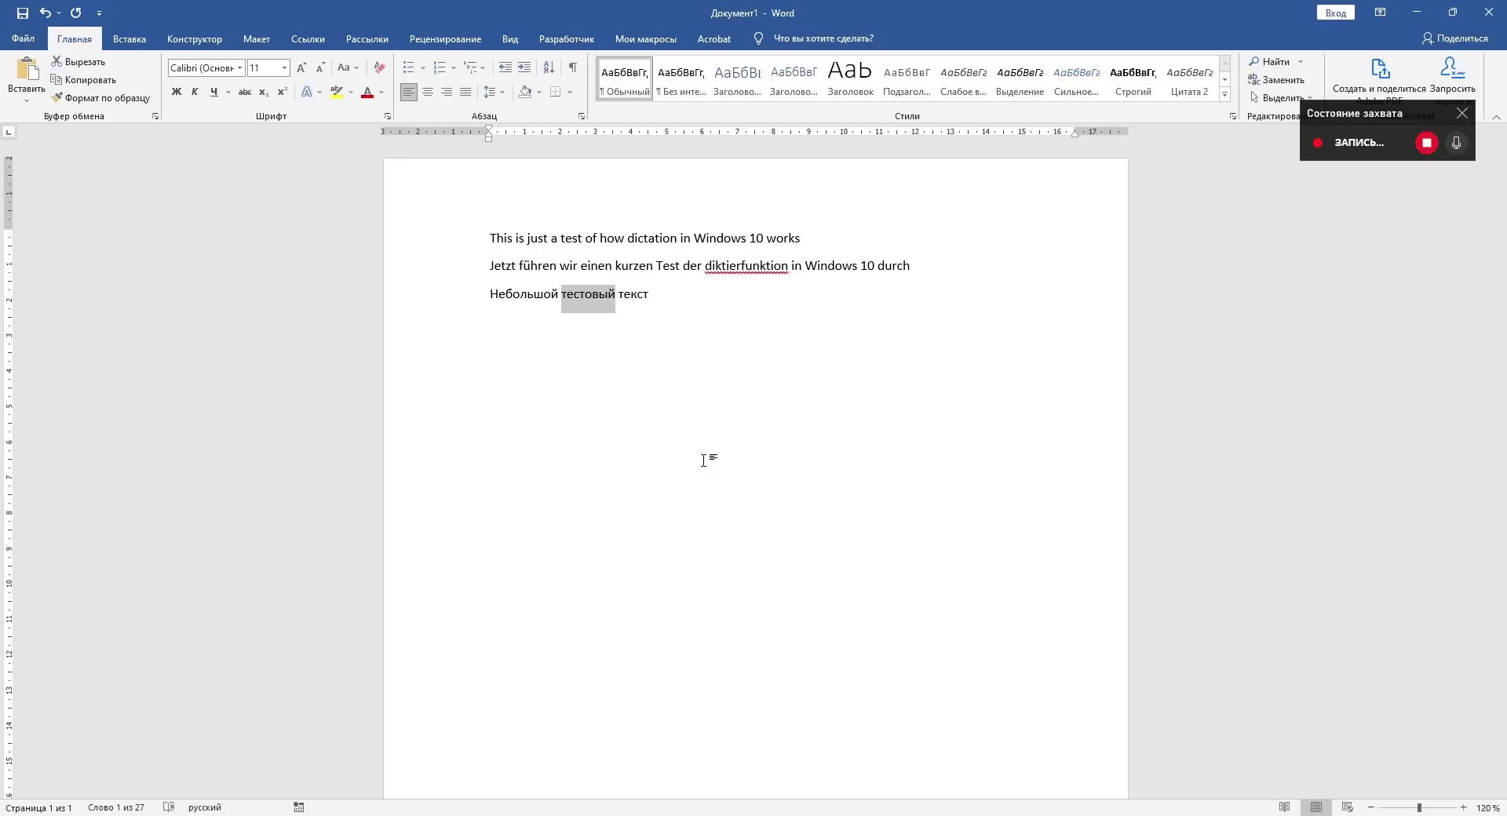
Step: Apply Double strikethrough to тестовый via the Font dialog and confirm with OK
left_click(387, 116)
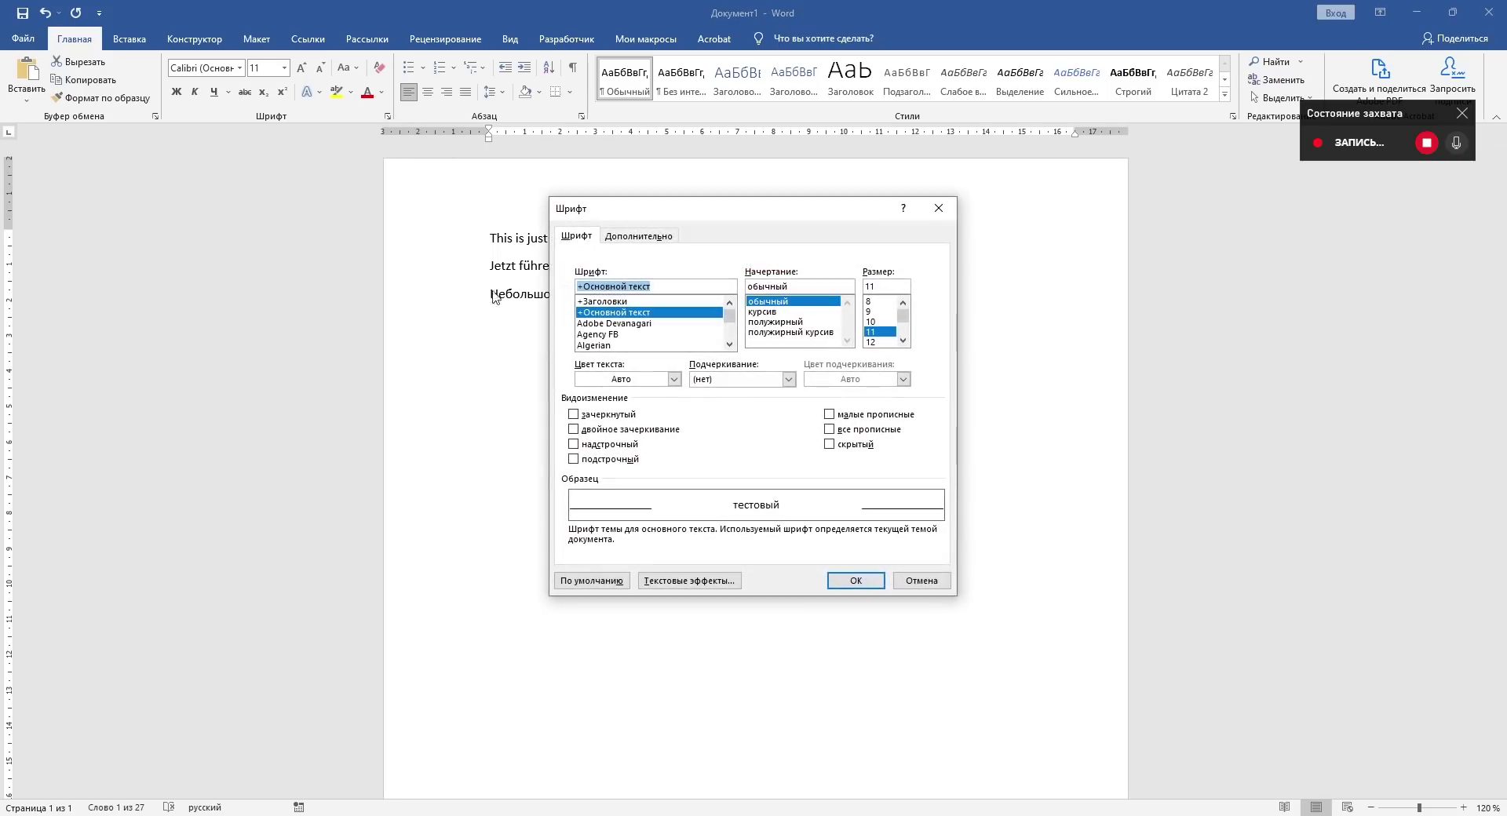
left_click(579, 431)
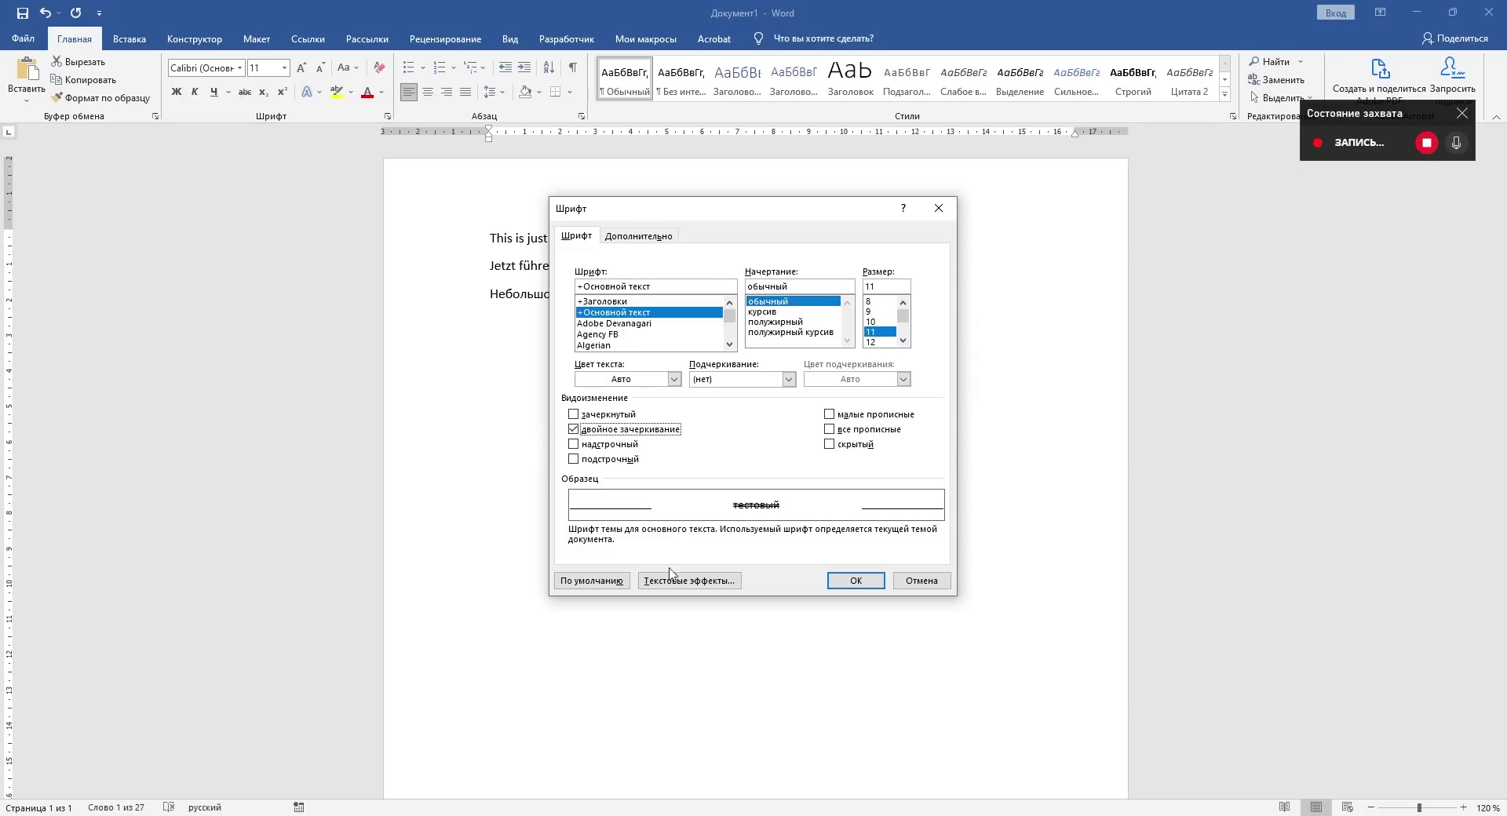
left_click(850, 581)
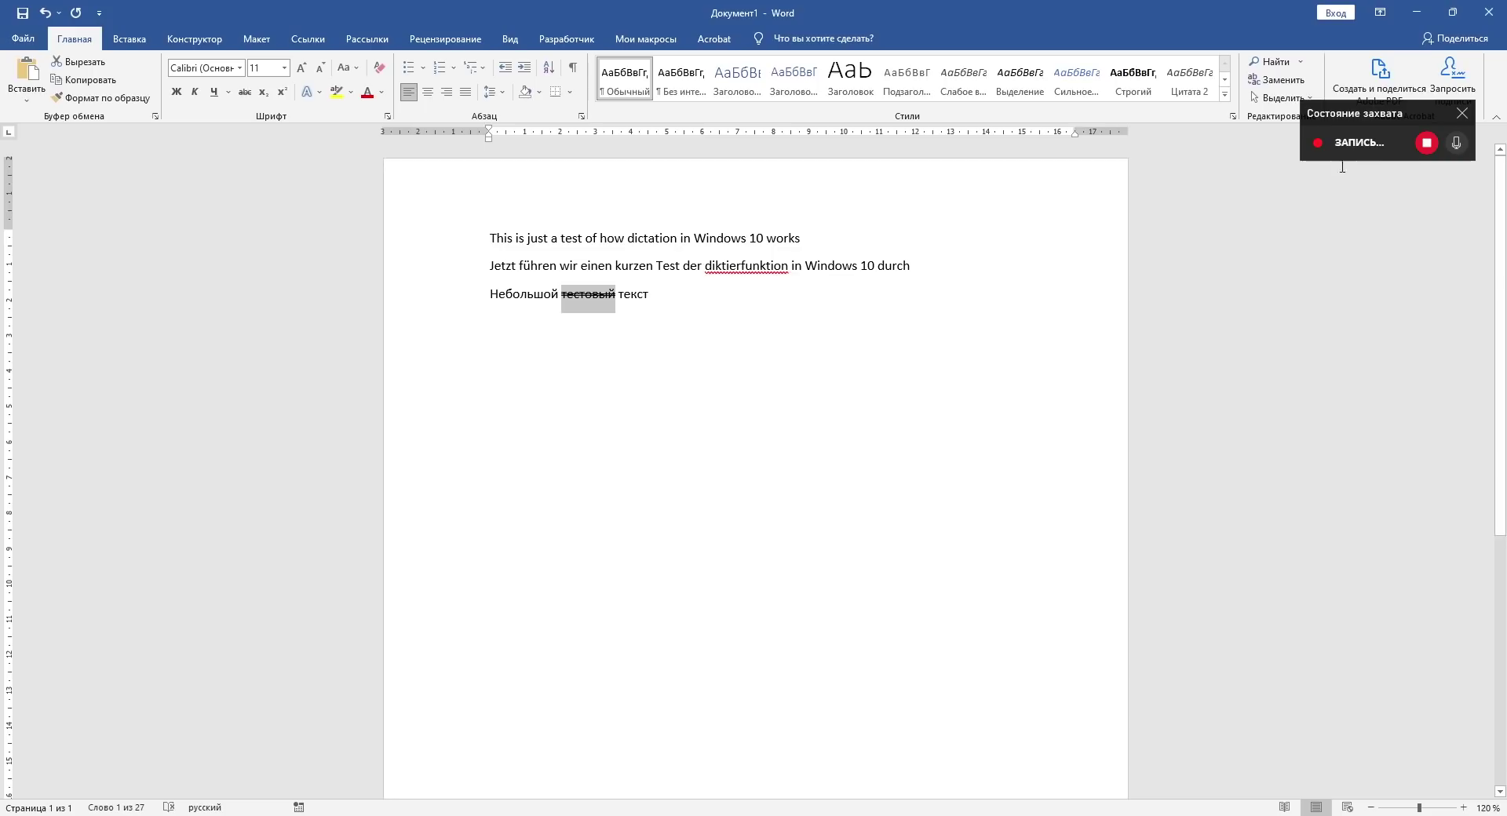
Step: Stop the Game Bar recording and return to the empty line below the Russian text
left_click(1425, 142)
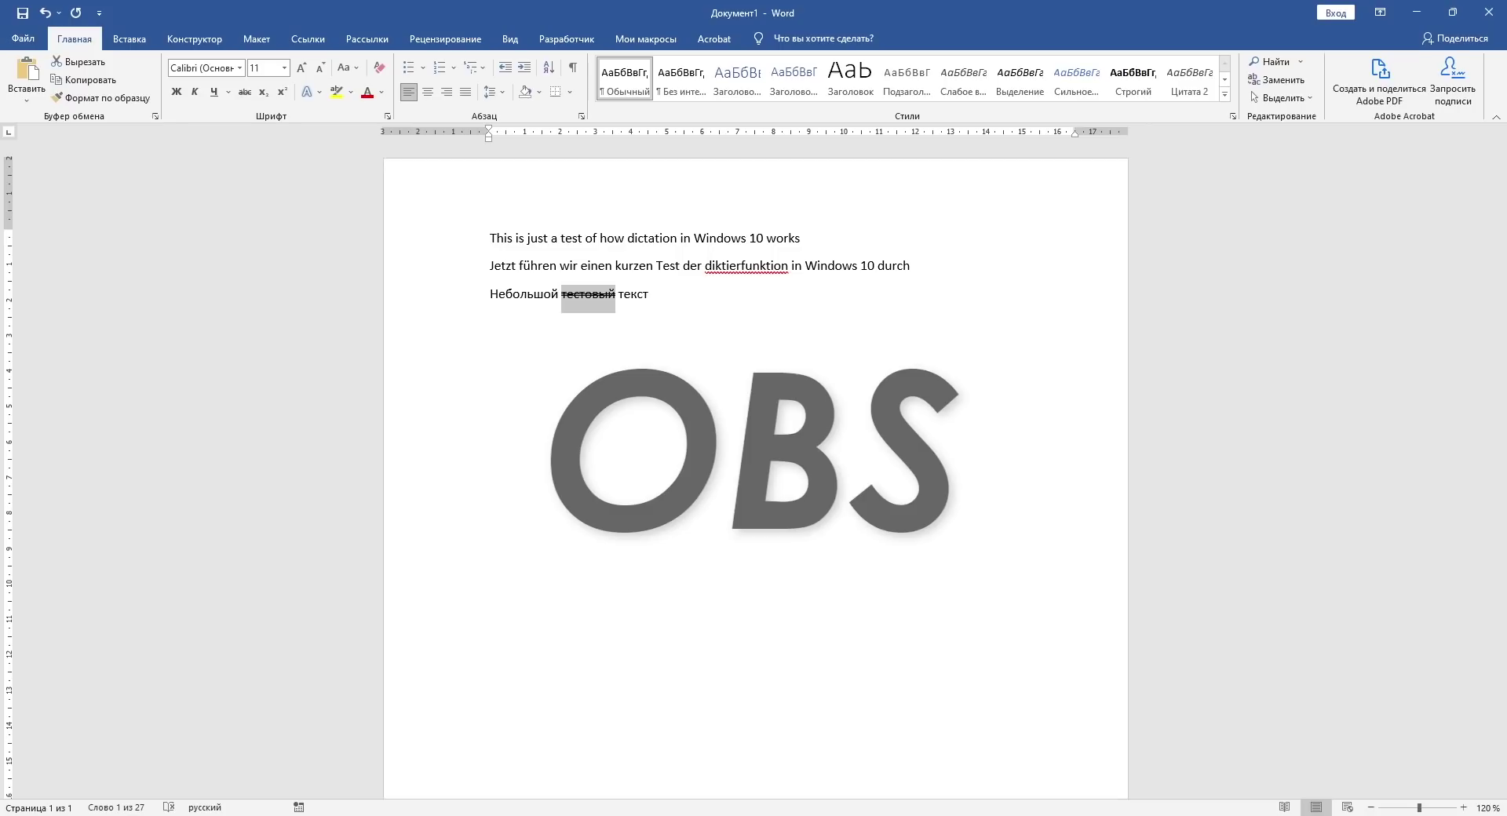
left_click(552, 436)
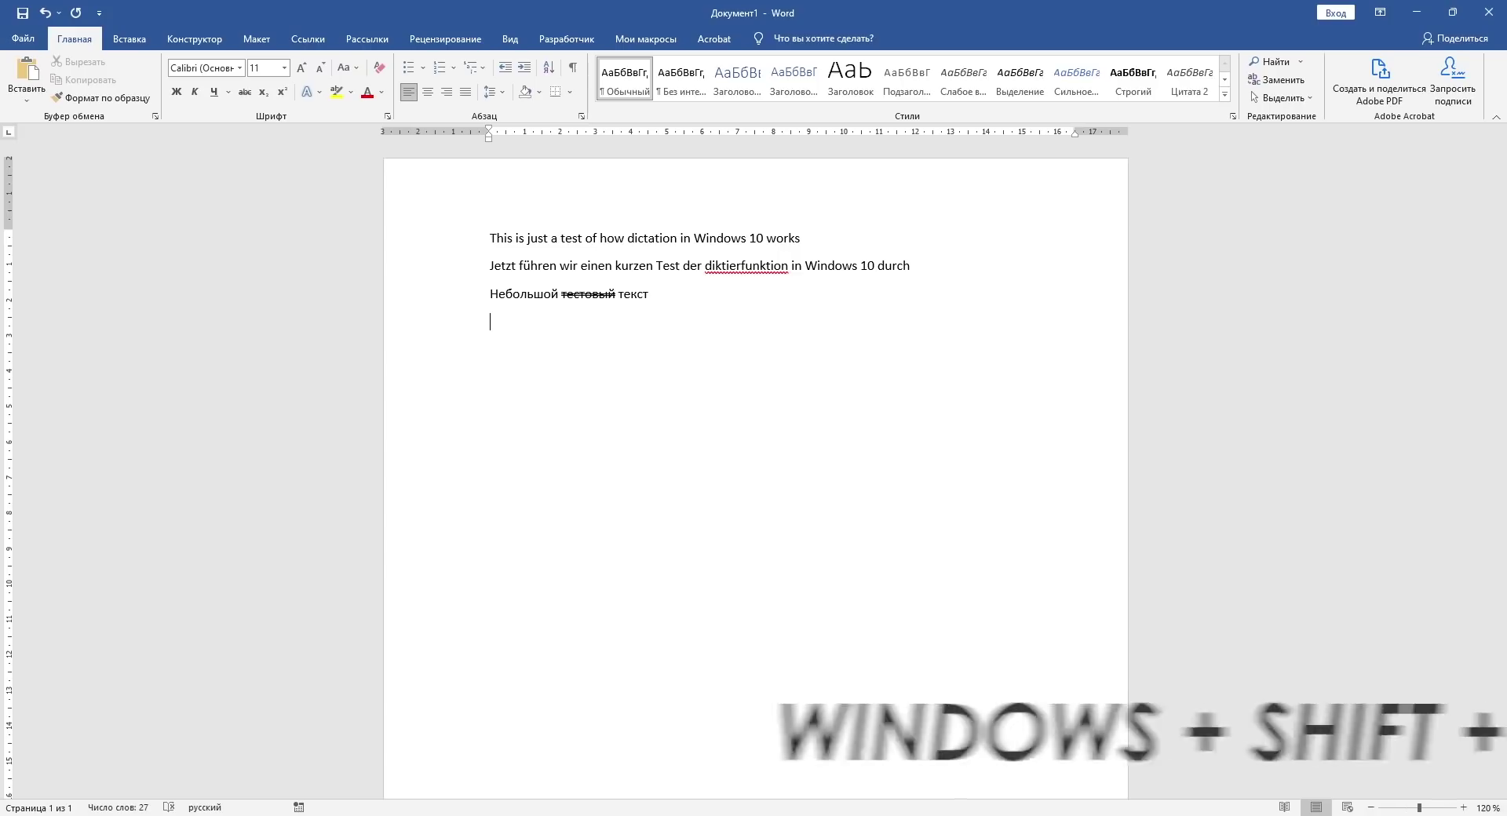
Step: Snip the upper-left of Word's ribbon, paste it below the Russian line, and start a new line
key("super+shift+s")
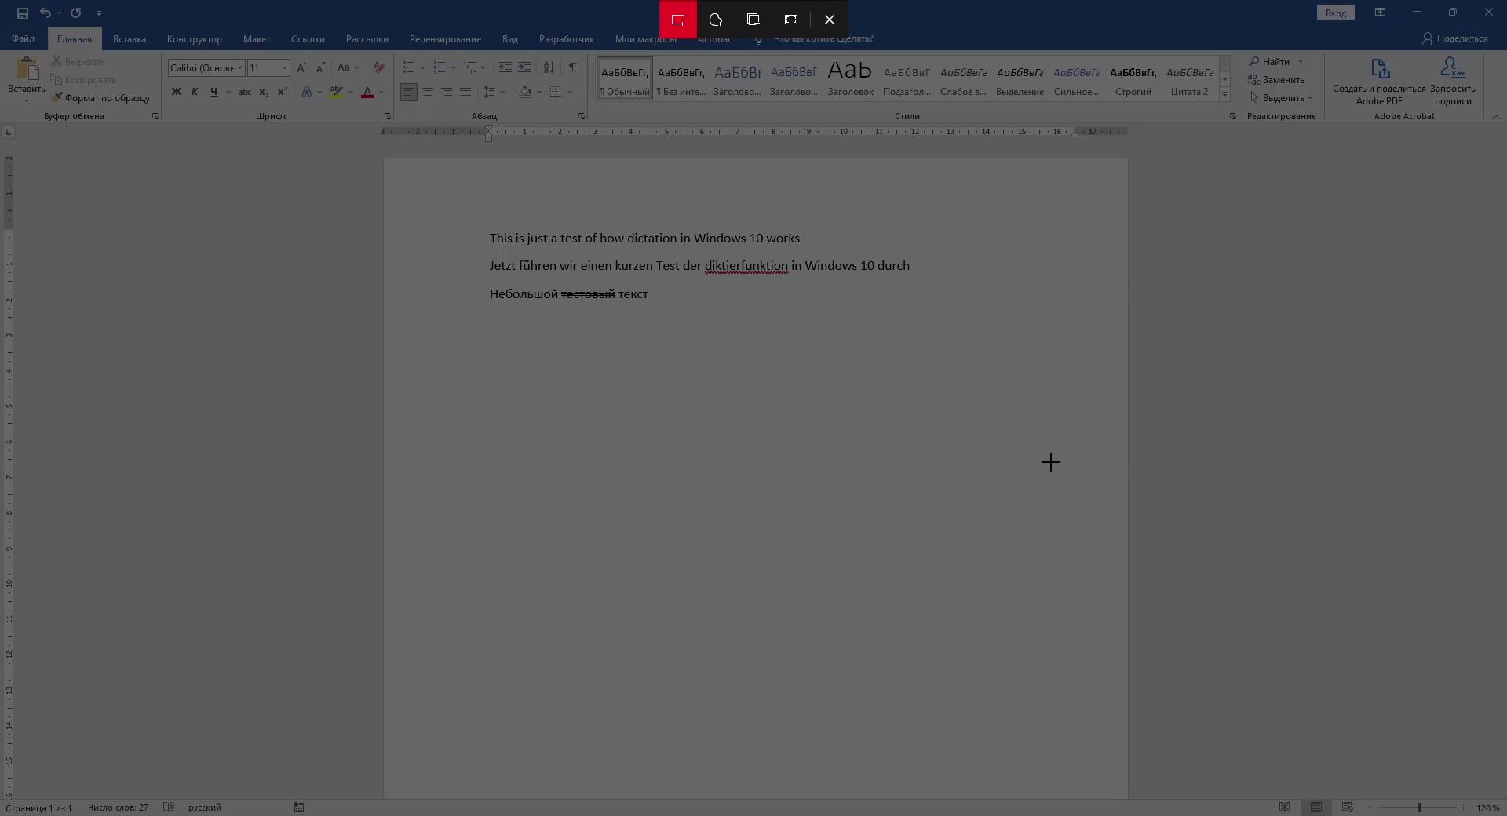
key("Escape")
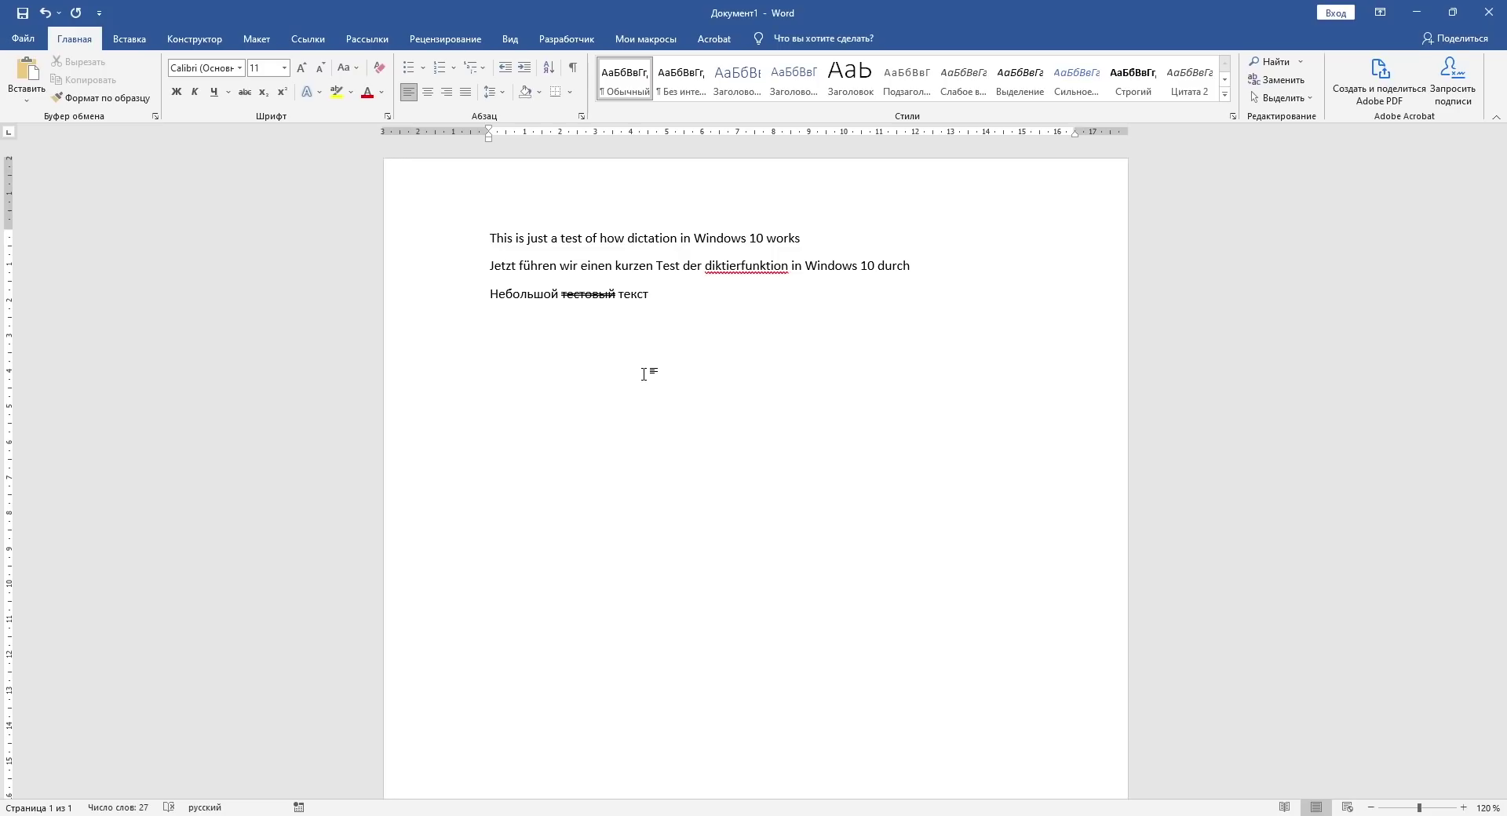
key("ctrl+v")
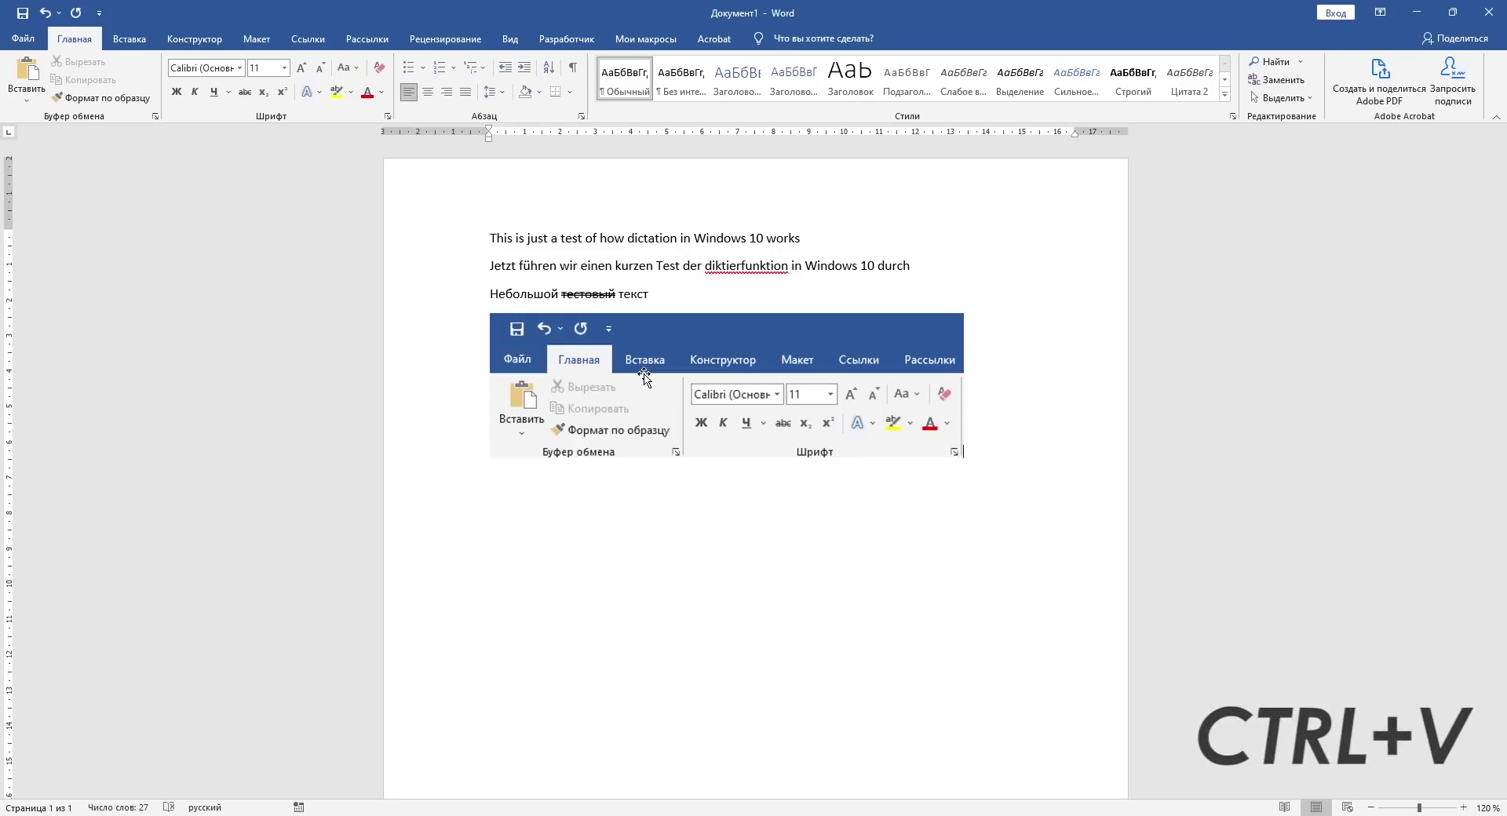
key("Return")
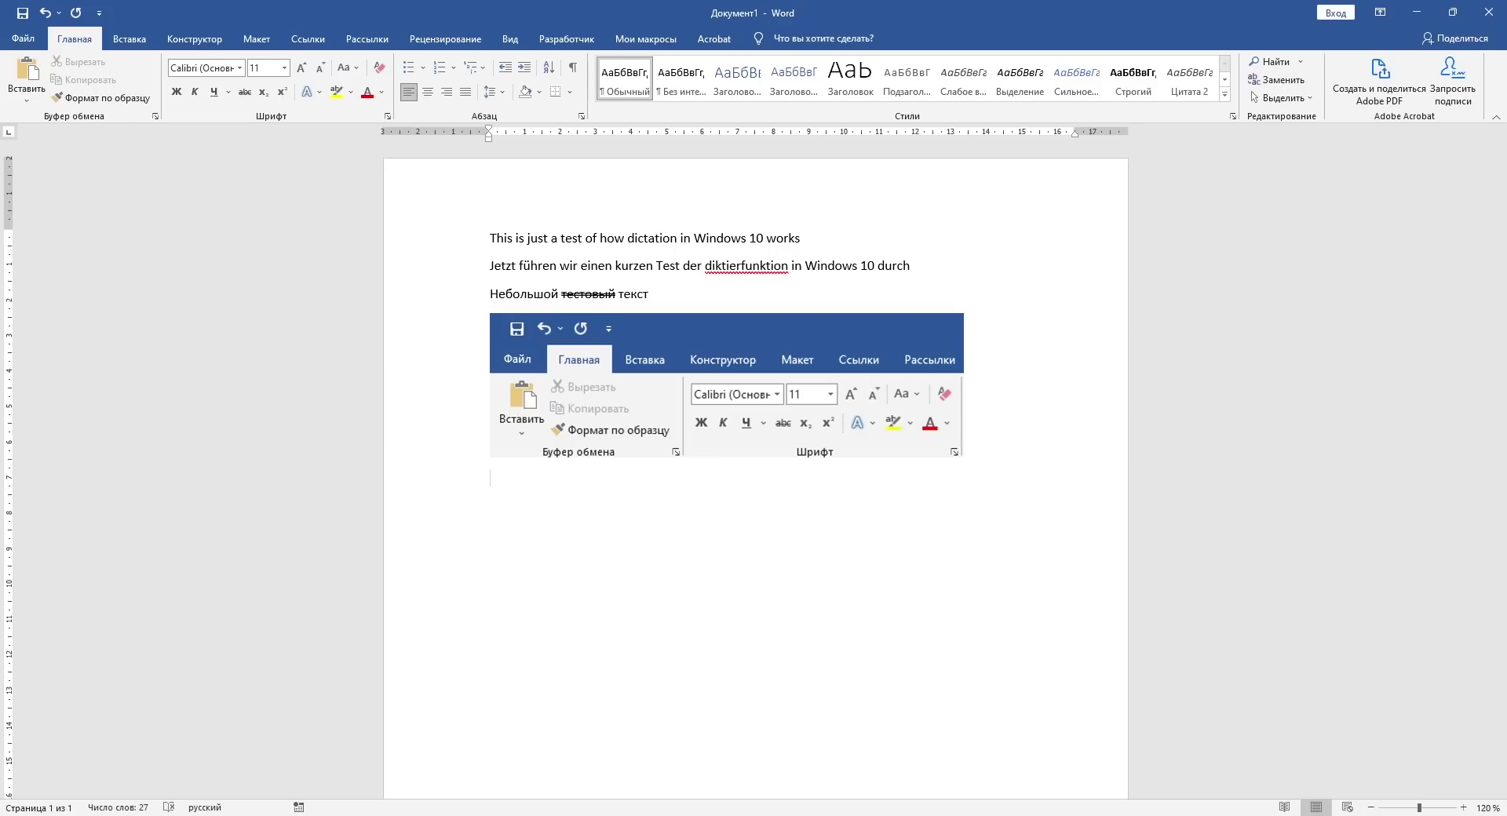
Step: Freeform-snip the Clipboard and Font groups and paste it below the first screenshot
key("super+shift+s")
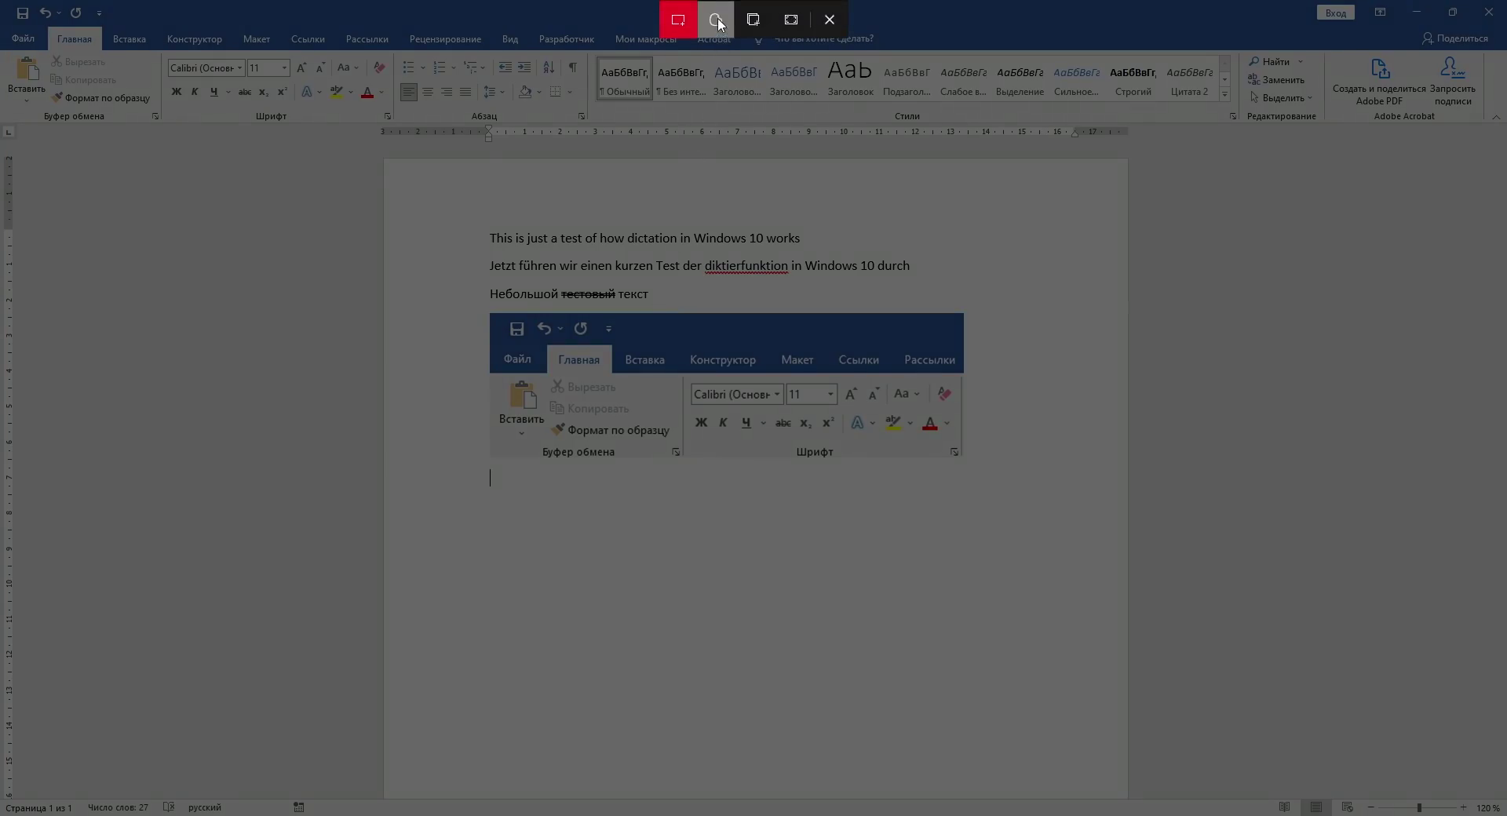
left_click(716, 21)
left_click_drag(5, 69, 269, 62)
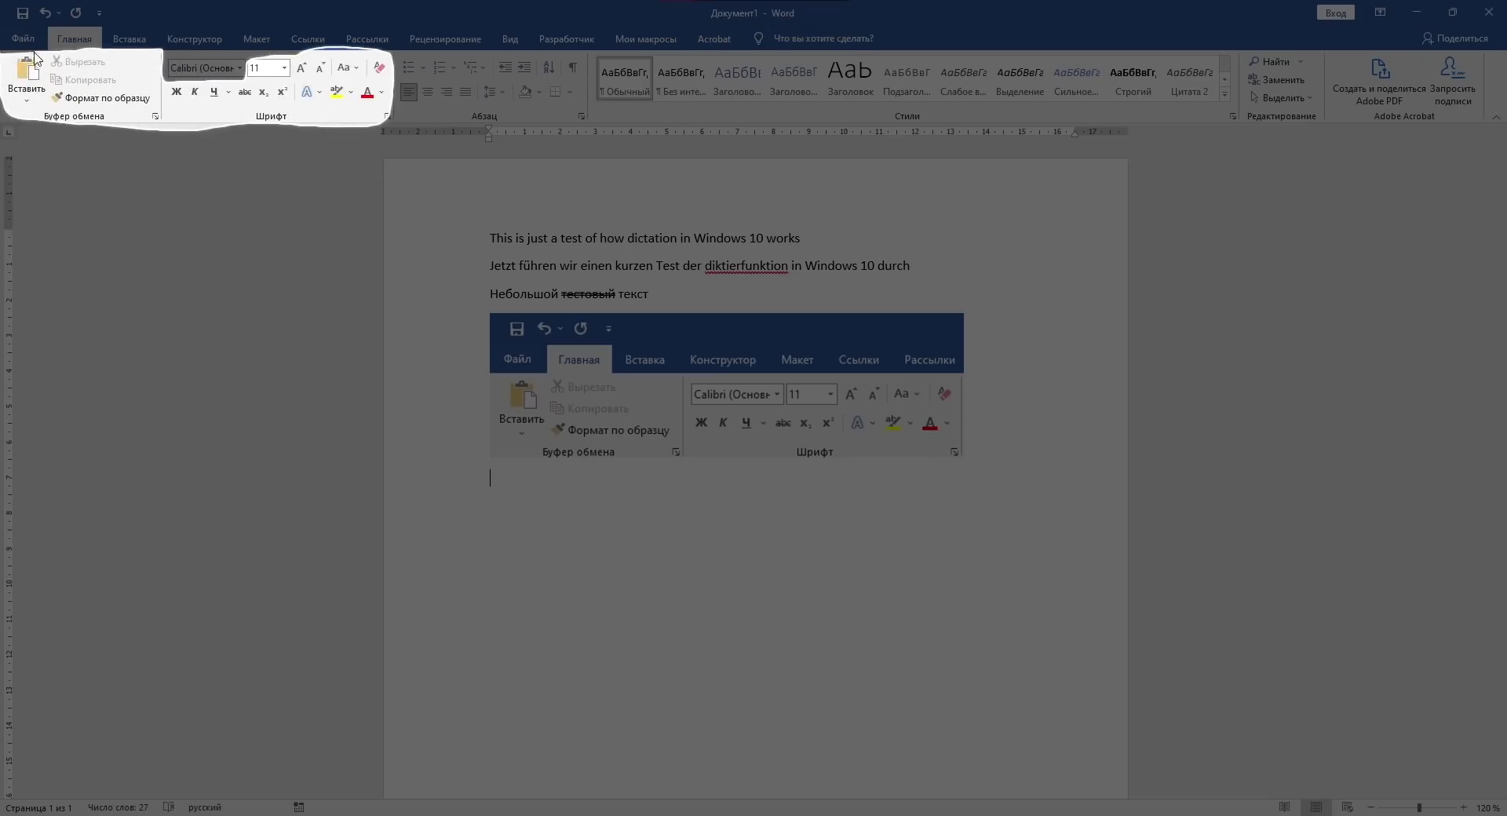
left_click_drag(269, 63, 14, 57)
left_click(746, 550)
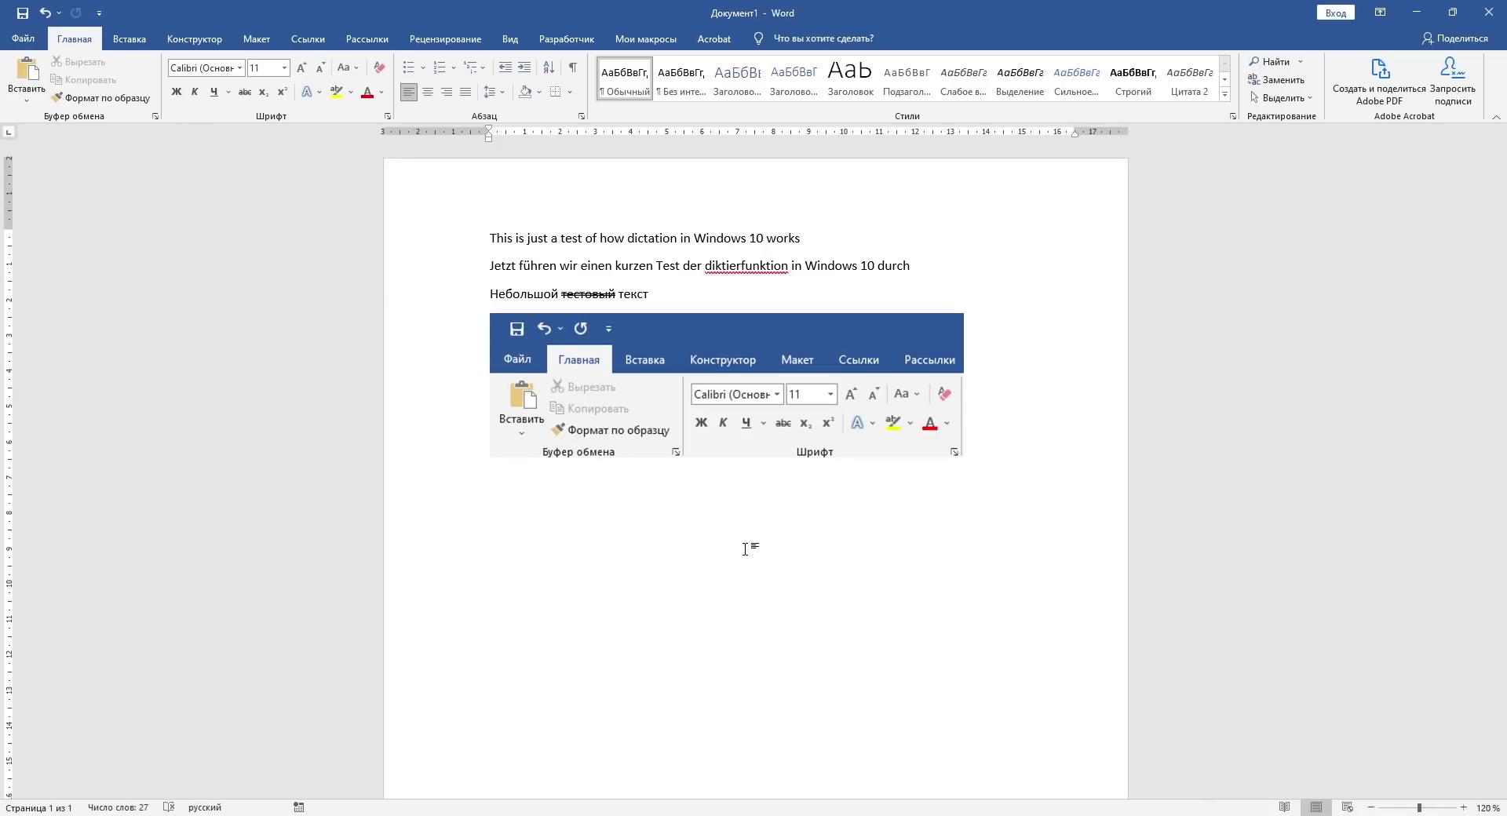
key("ctrl+v")
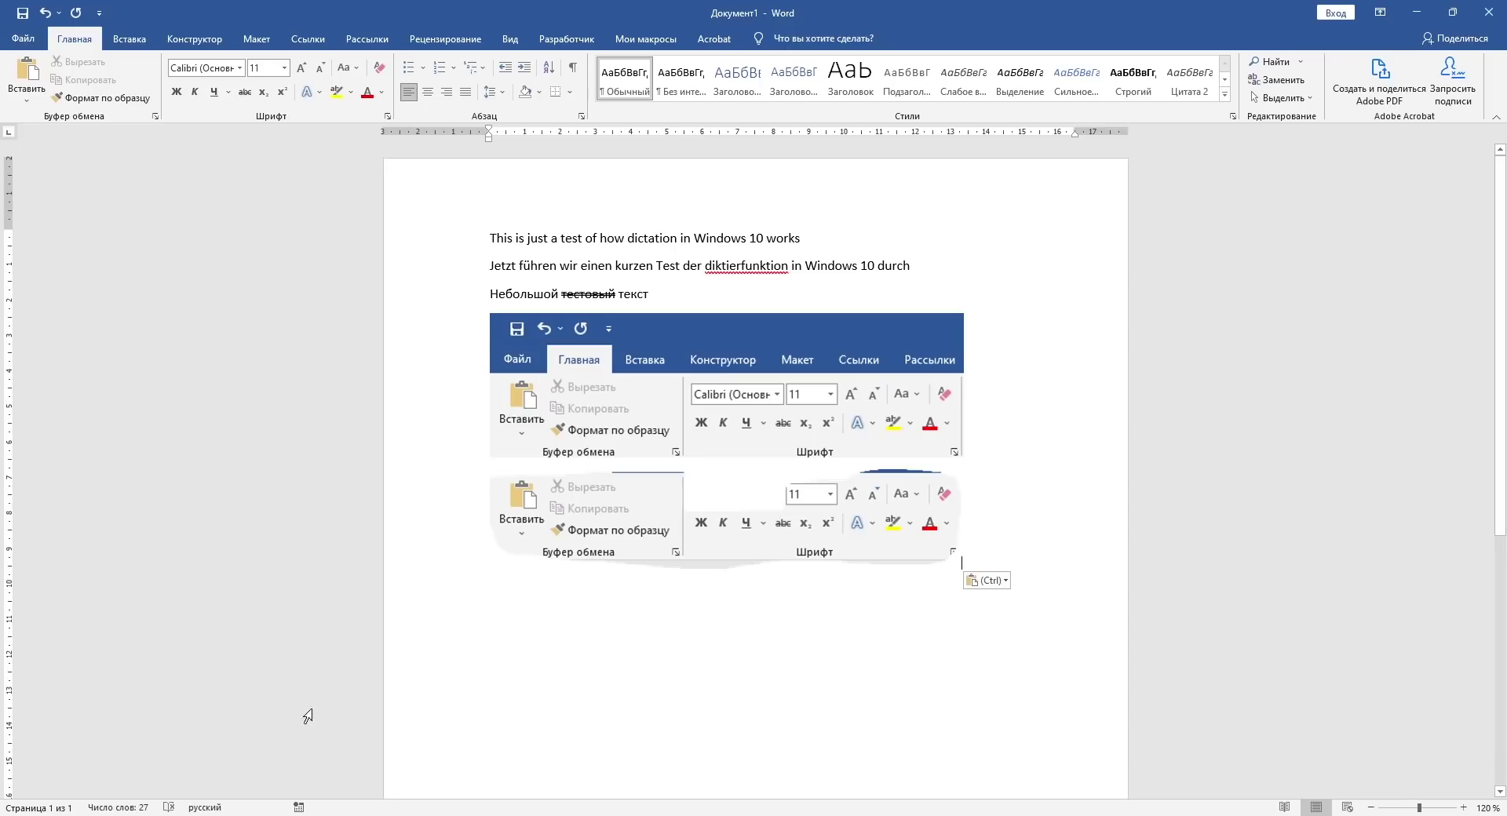
Step: Launch Видеоредактор from search, create the project 'Новое видео', and bring up the Game Bar
left_click(15, 812)
type("виде")
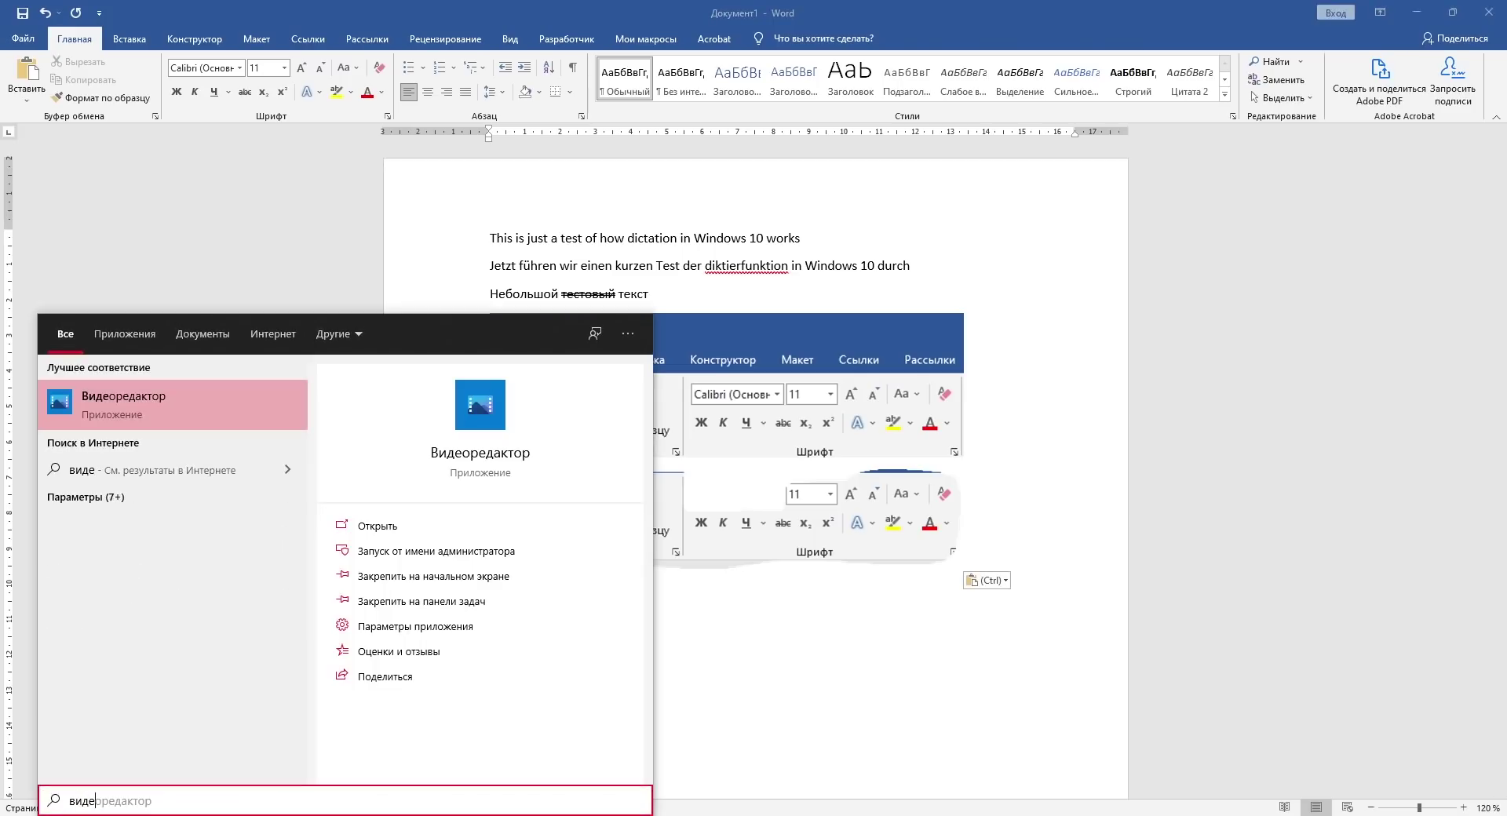
type("ор")
key("Return")
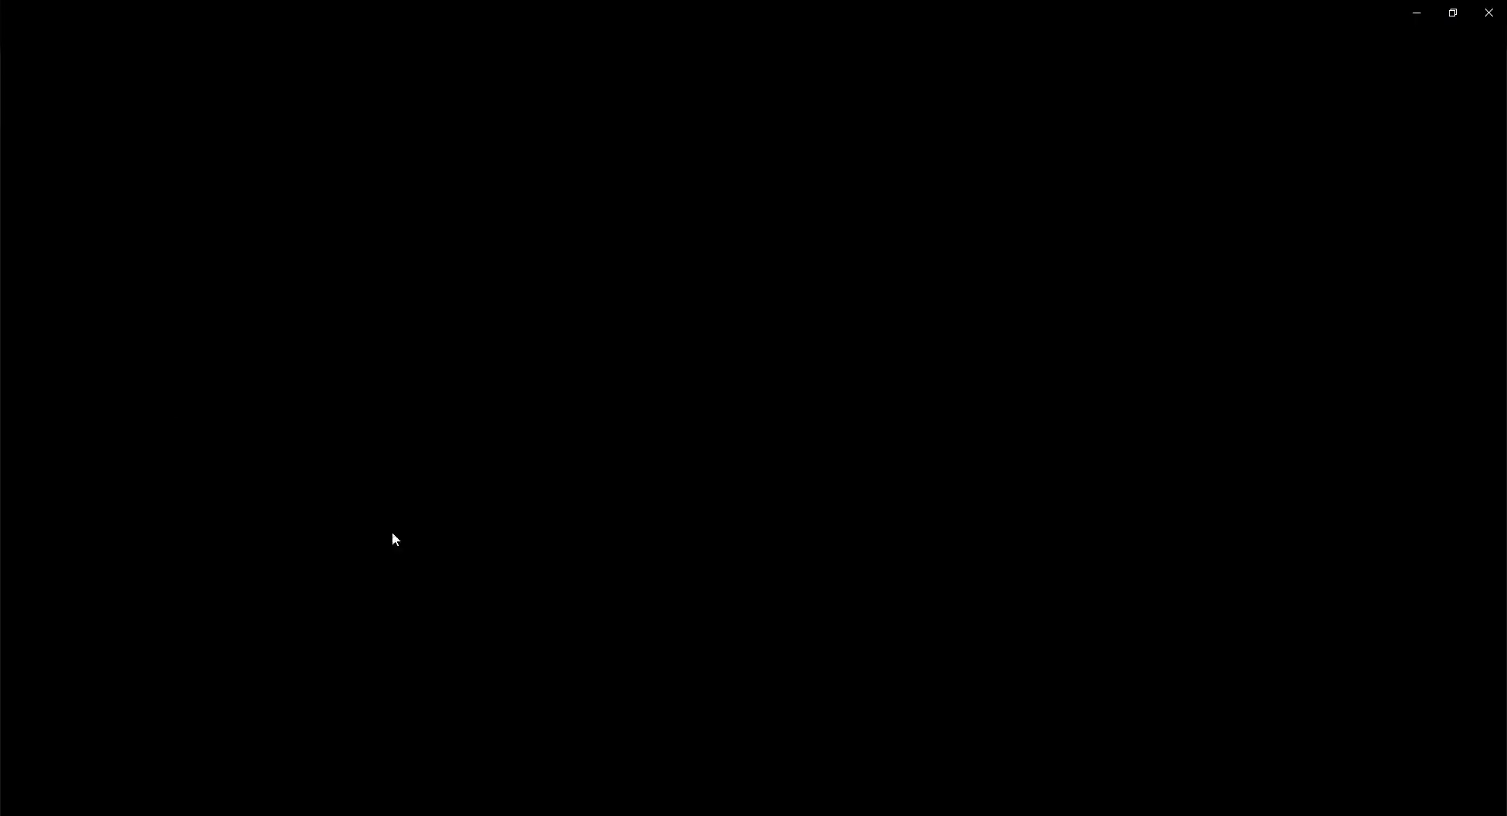
key("Return")
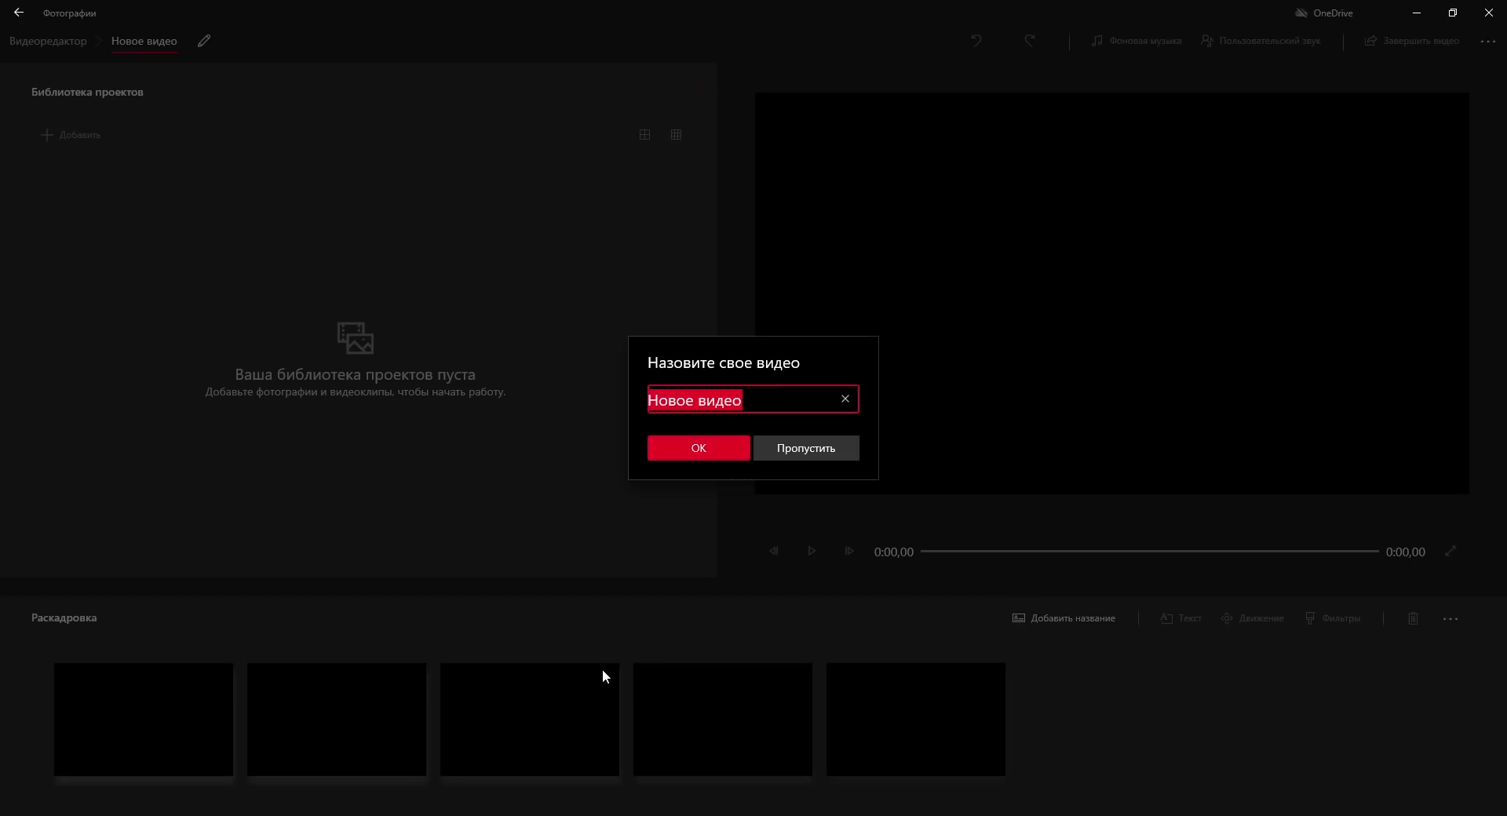
left_click(680, 449)
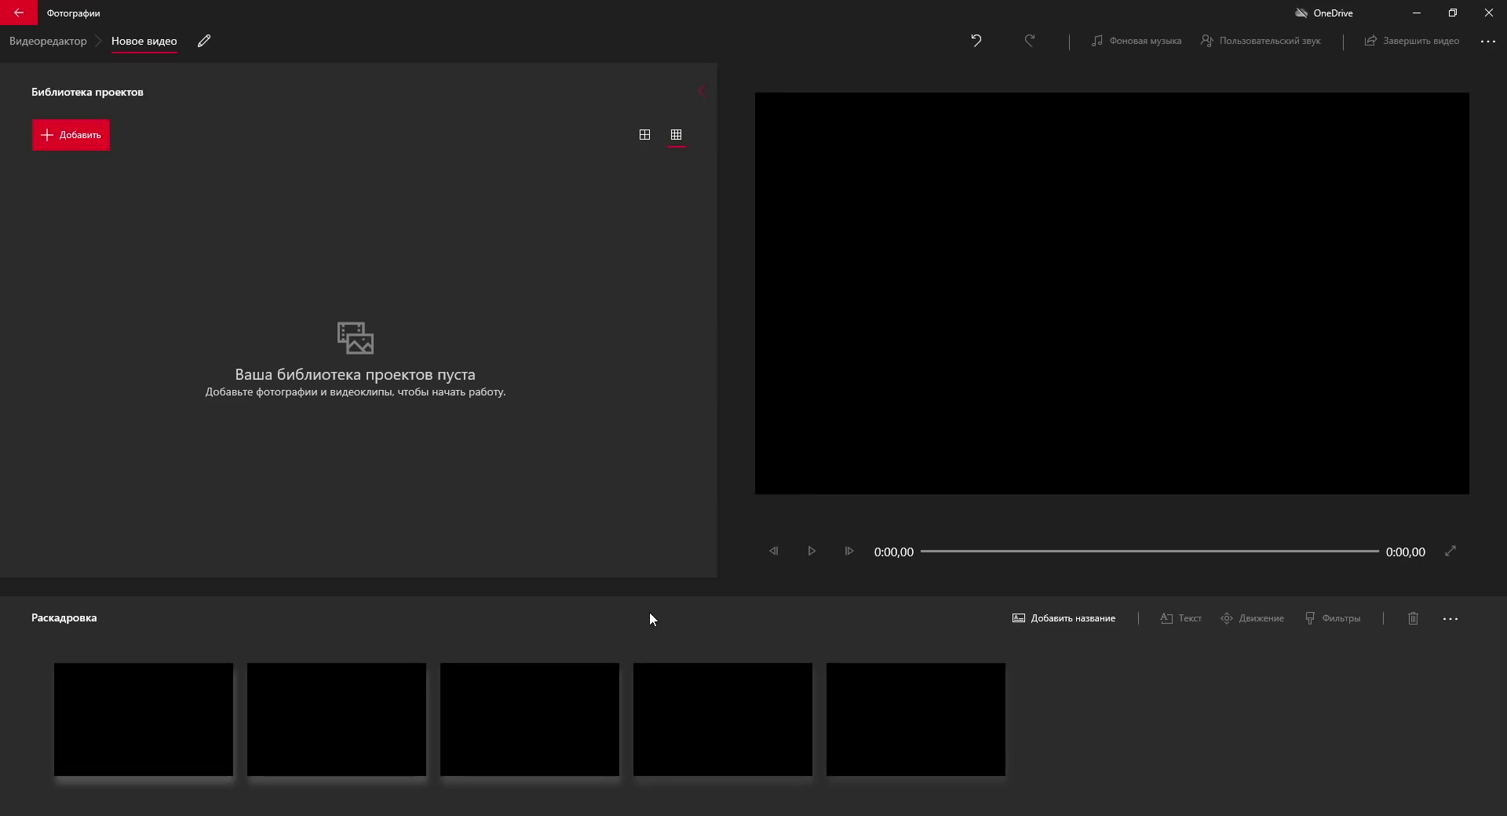
key("super+g")
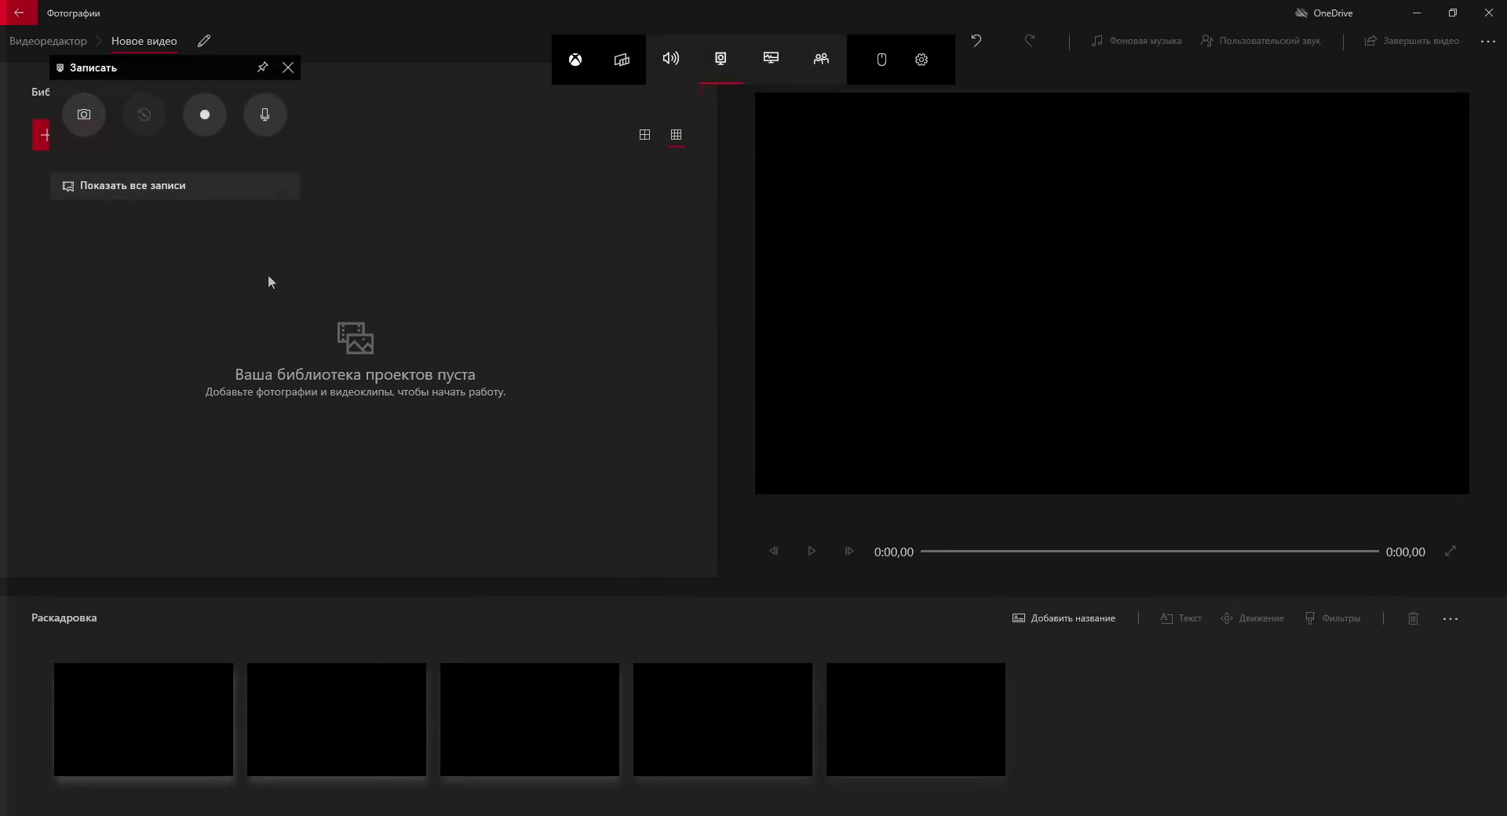
Step: Place the Excel clip, then the Word clip, on the storyboard from the captures folder
left_click(155, 188)
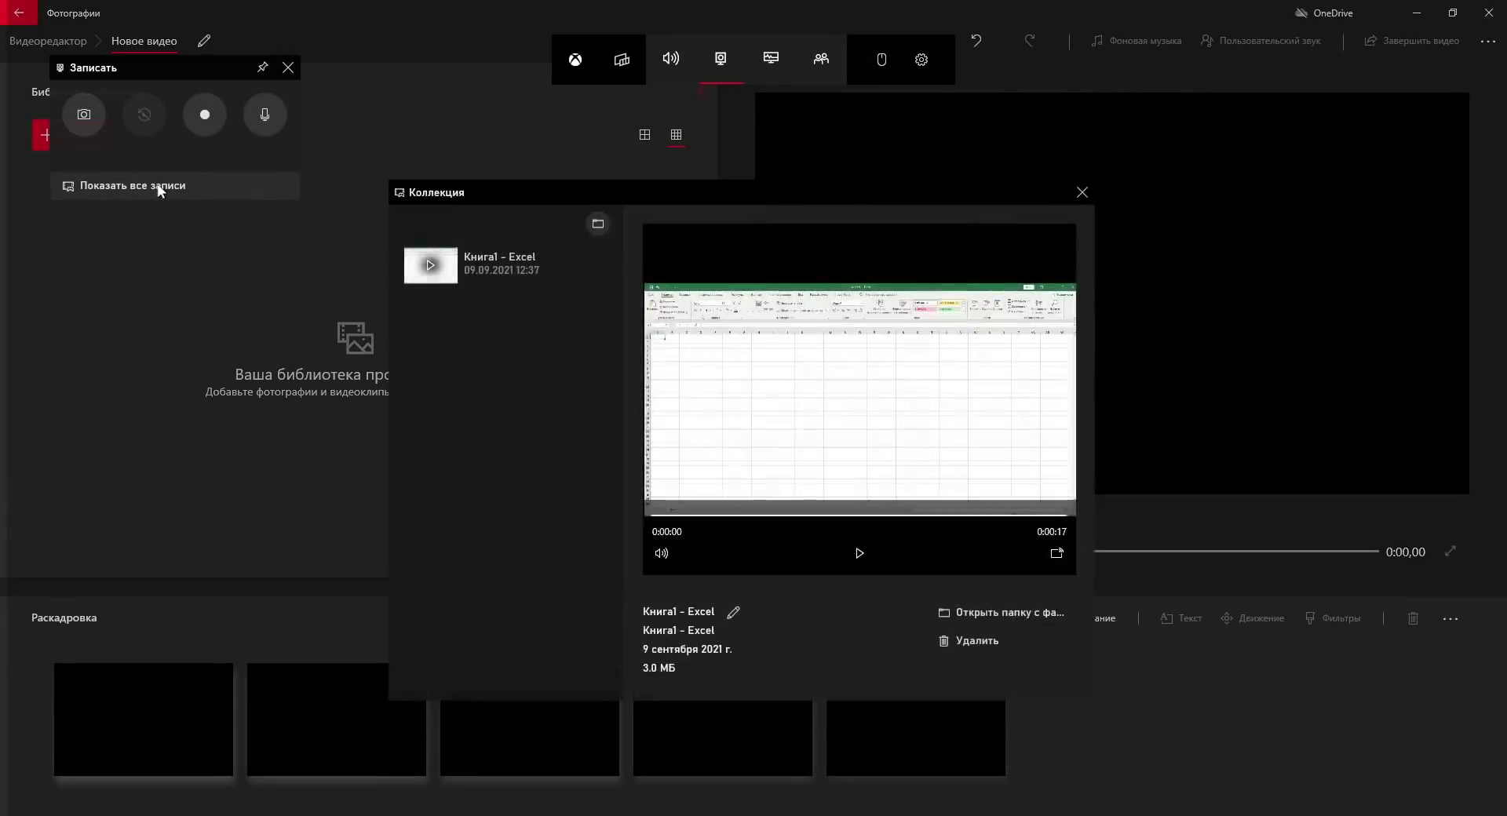
left_click(591, 219)
mouse_move(780, 562)
left_mouse_down()
mouse_move(570, 363)
mouse_move(129, 285)
left_mouse_up()
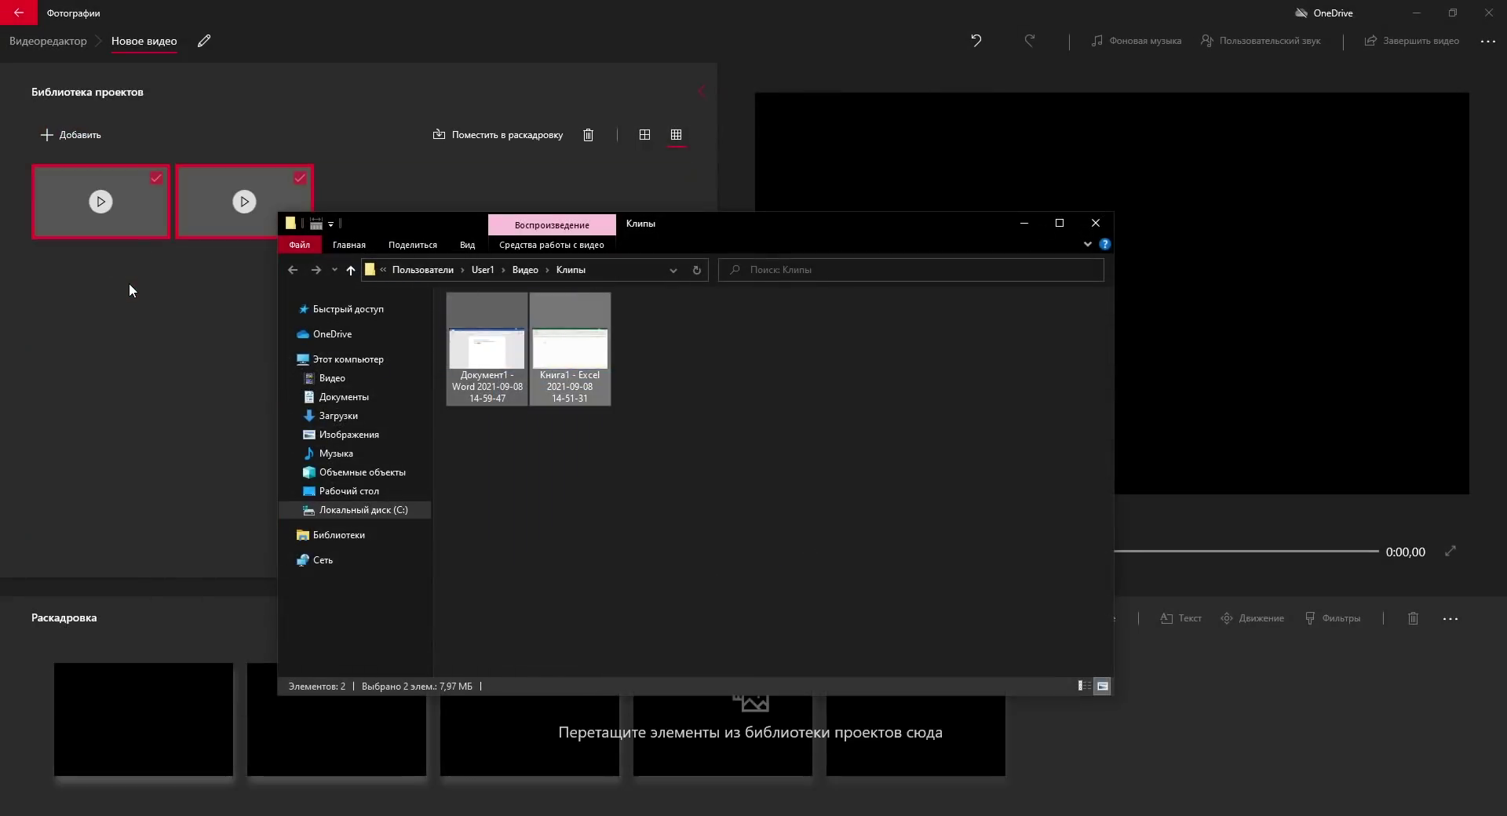
left_click_drag(101, 201, 144, 720)
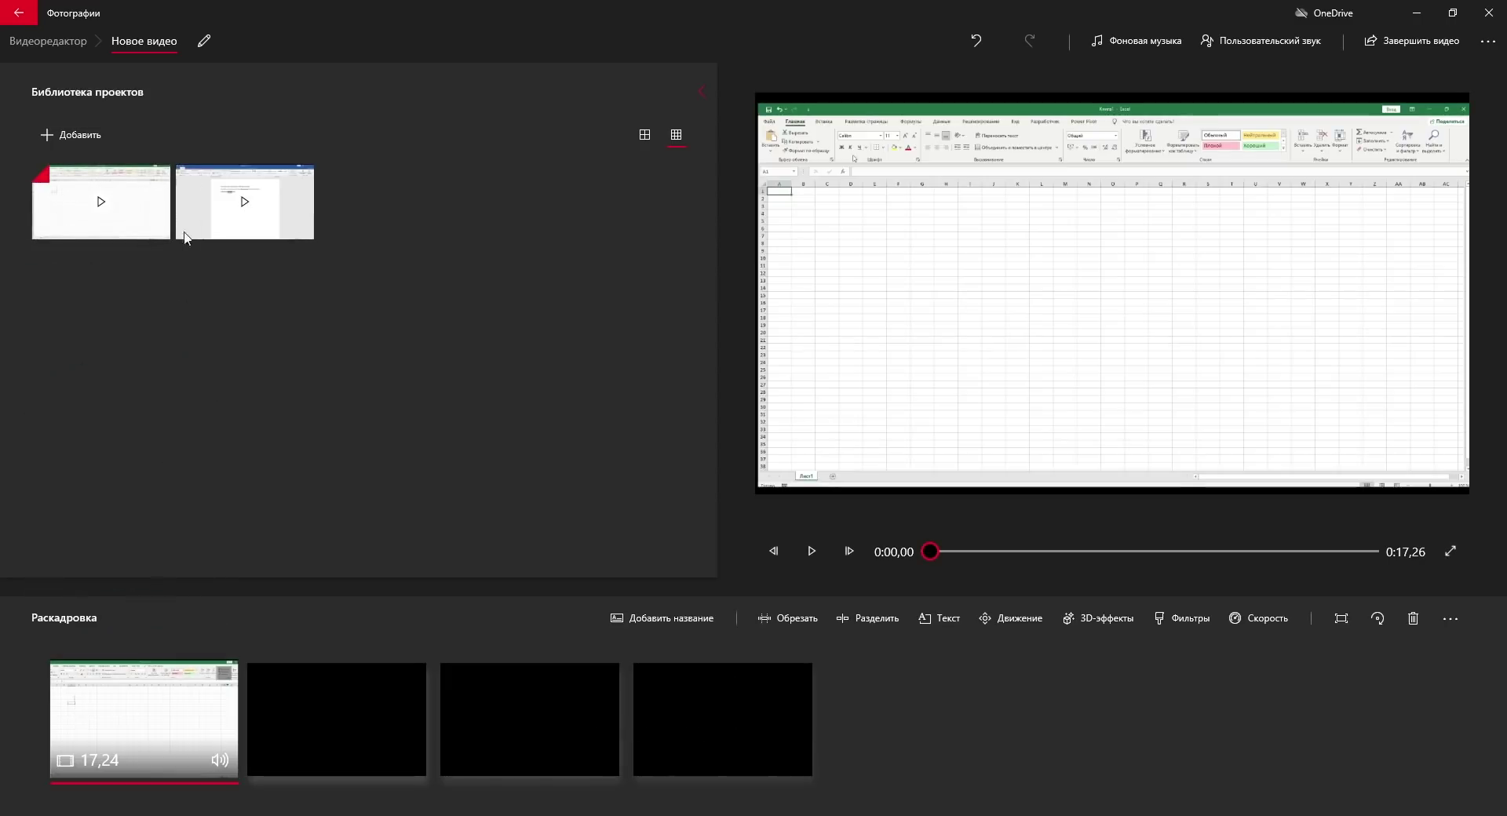
left_click_drag(244, 202, 334, 698)
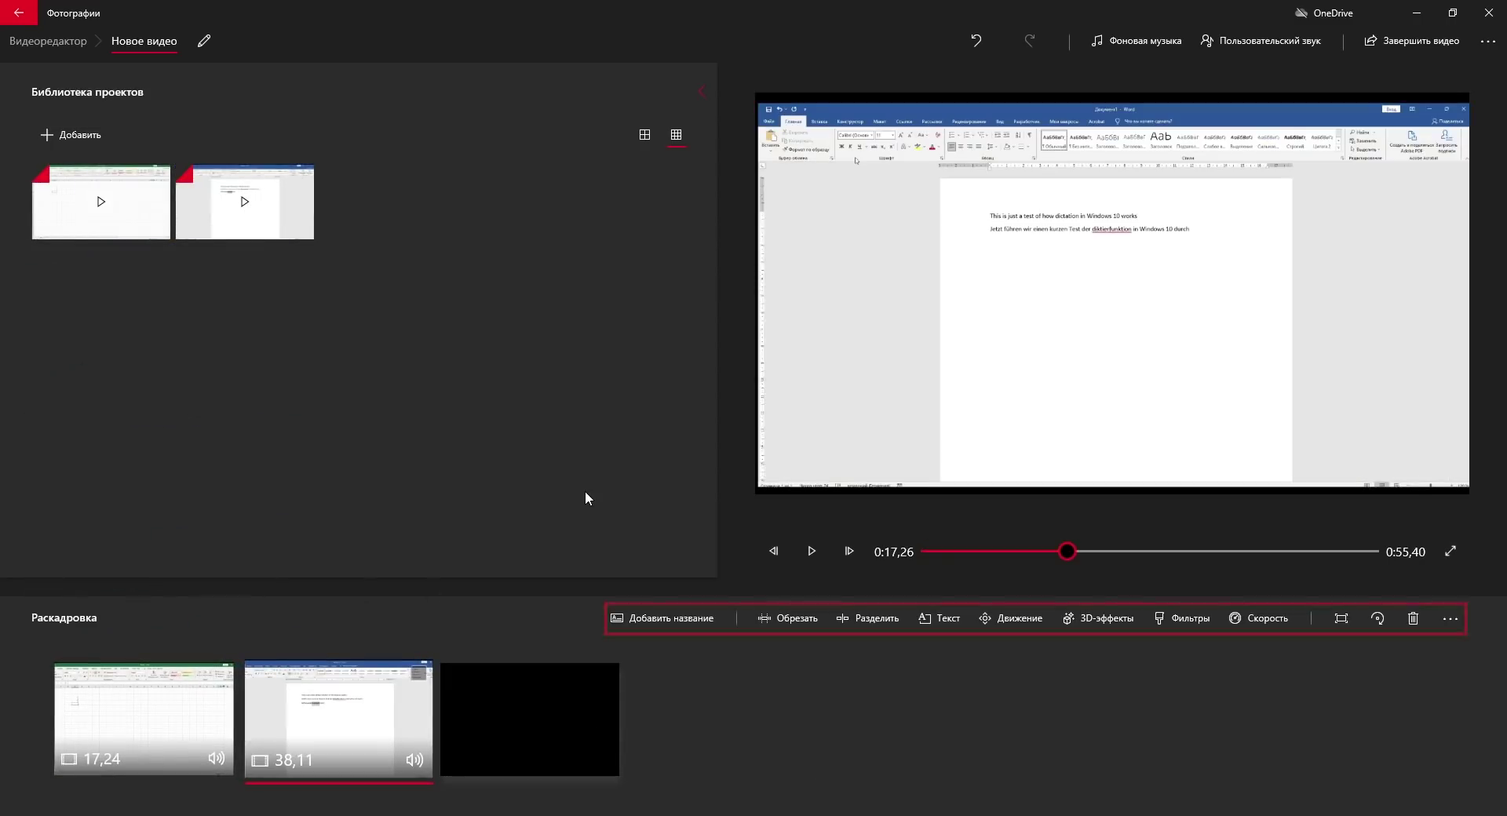
Step: Trim the Excel clip down to 2,5 seconds
left_click(181, 711)
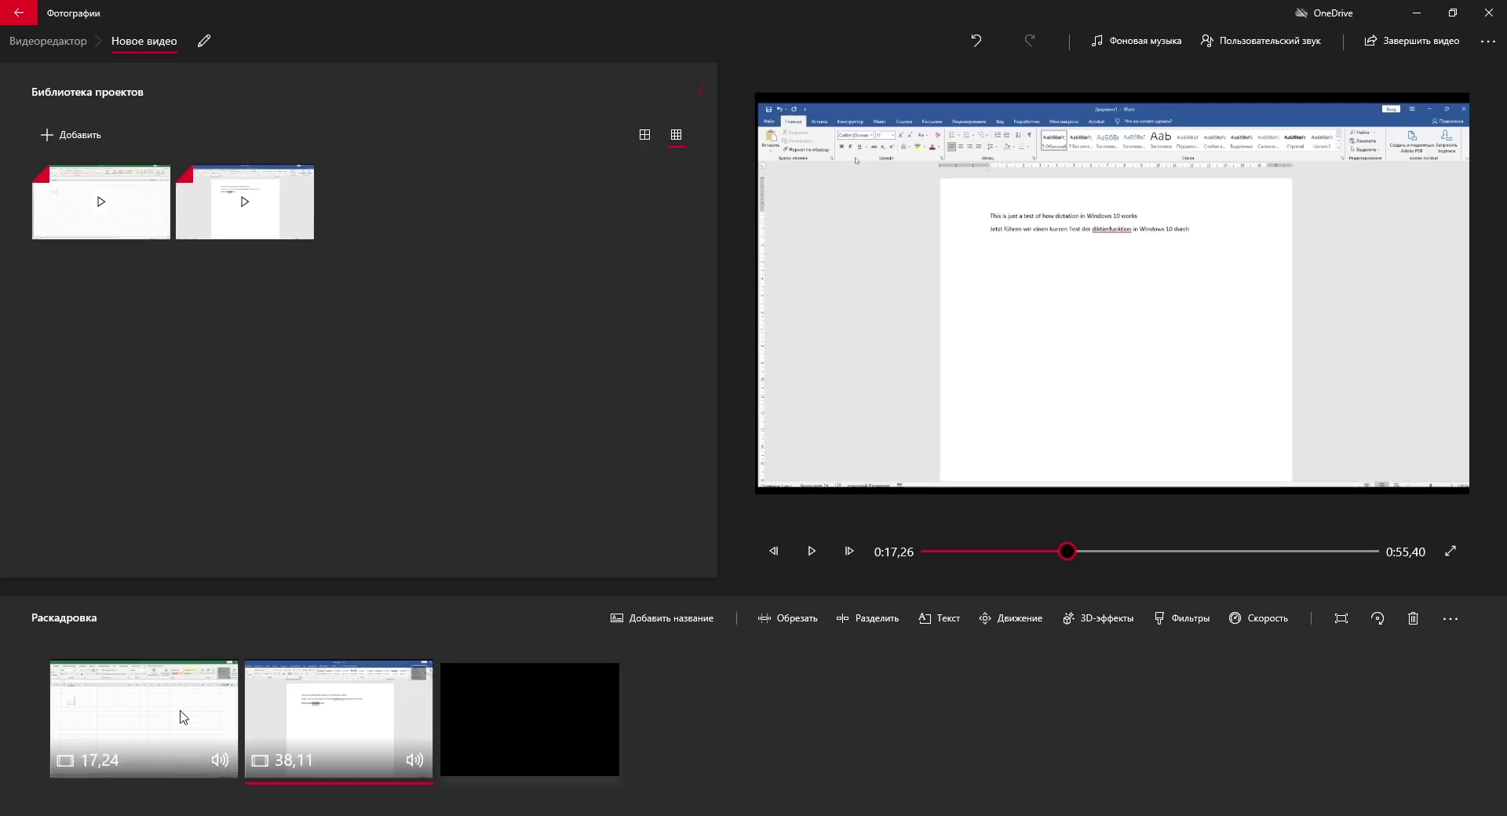
left_click(785, 620)
left_click_drag(1193, 769, 690, 769)
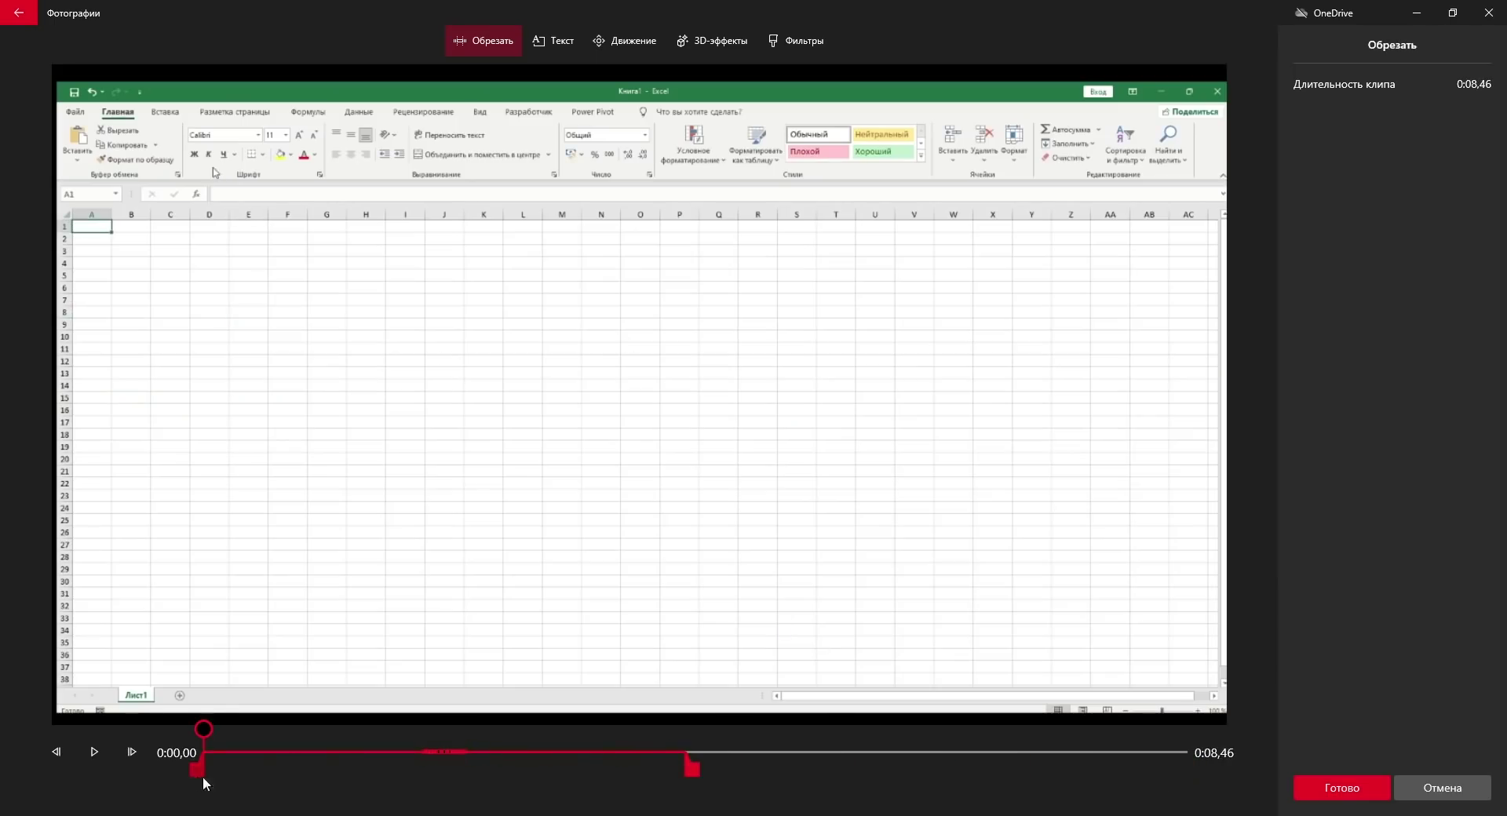
left_click_drag(196, 769, 538, 769)
left_click(1339, 789)
Step: Export the video at High 1080p as Новое видео.mp4, then close the player
left_click(1412, 41)
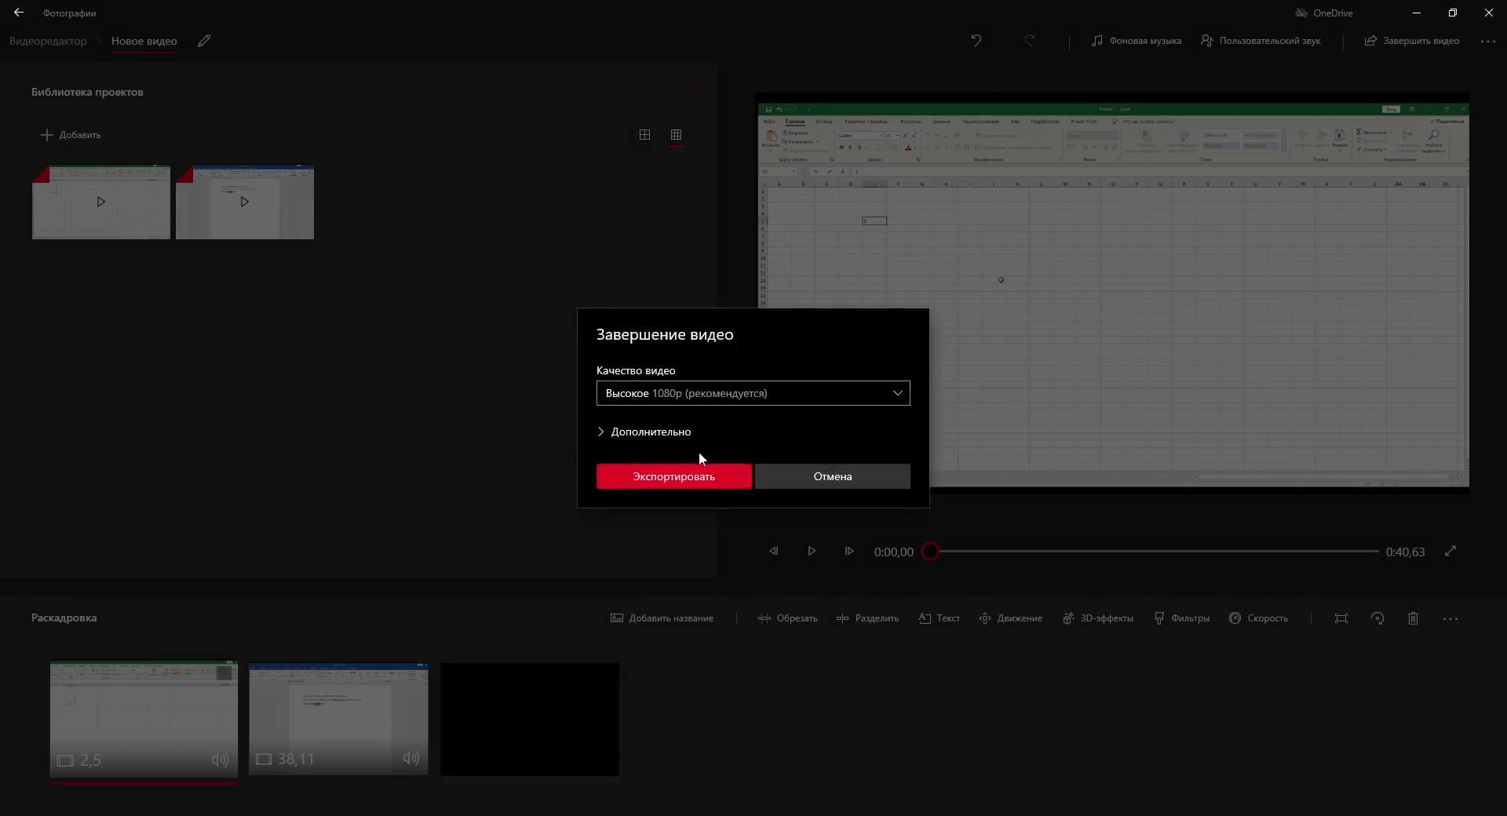
left_click(699, 477)
left_click(601, 394)
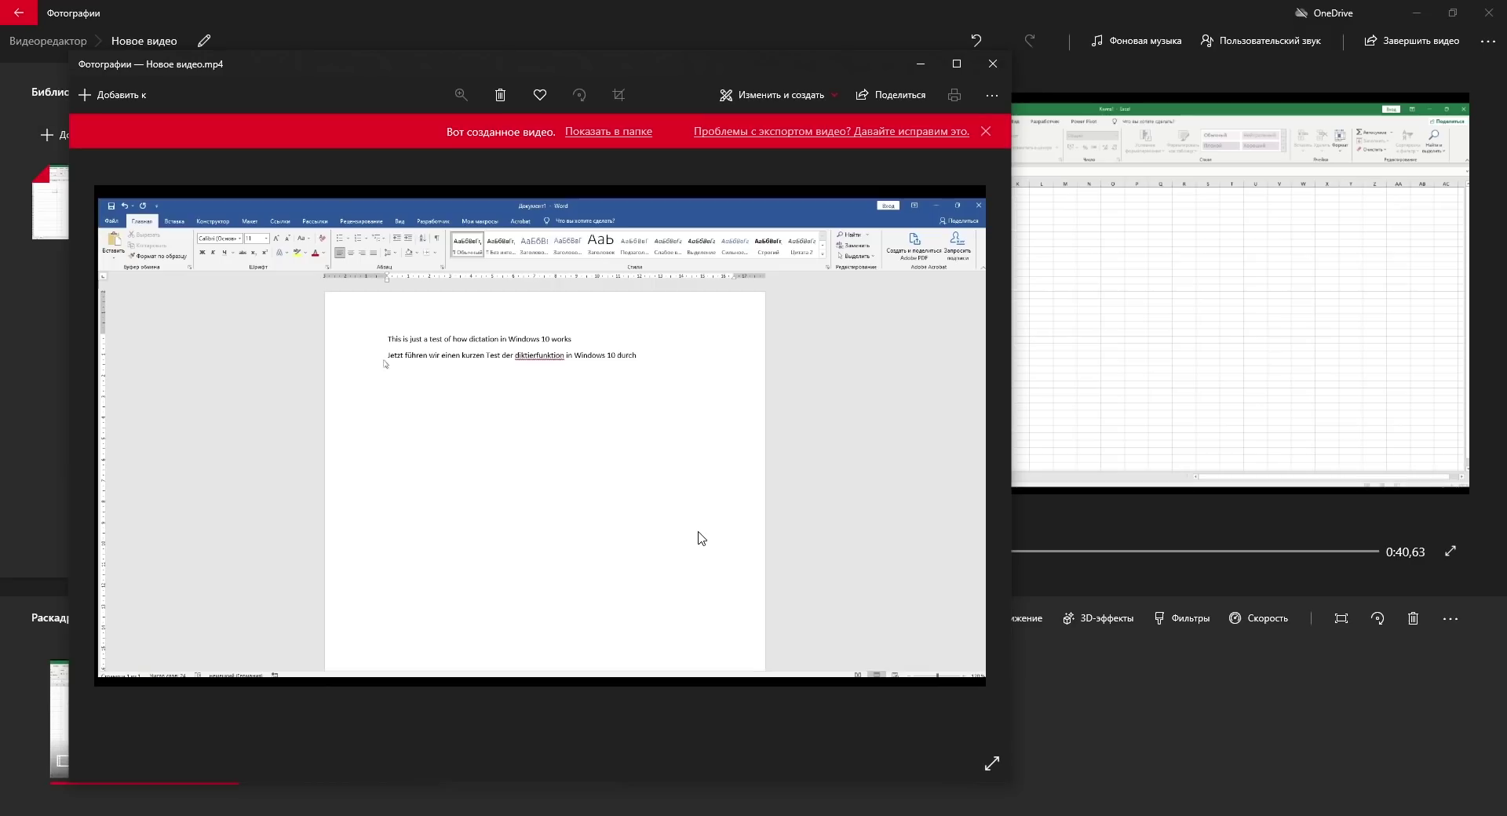
left_click(993, 64)
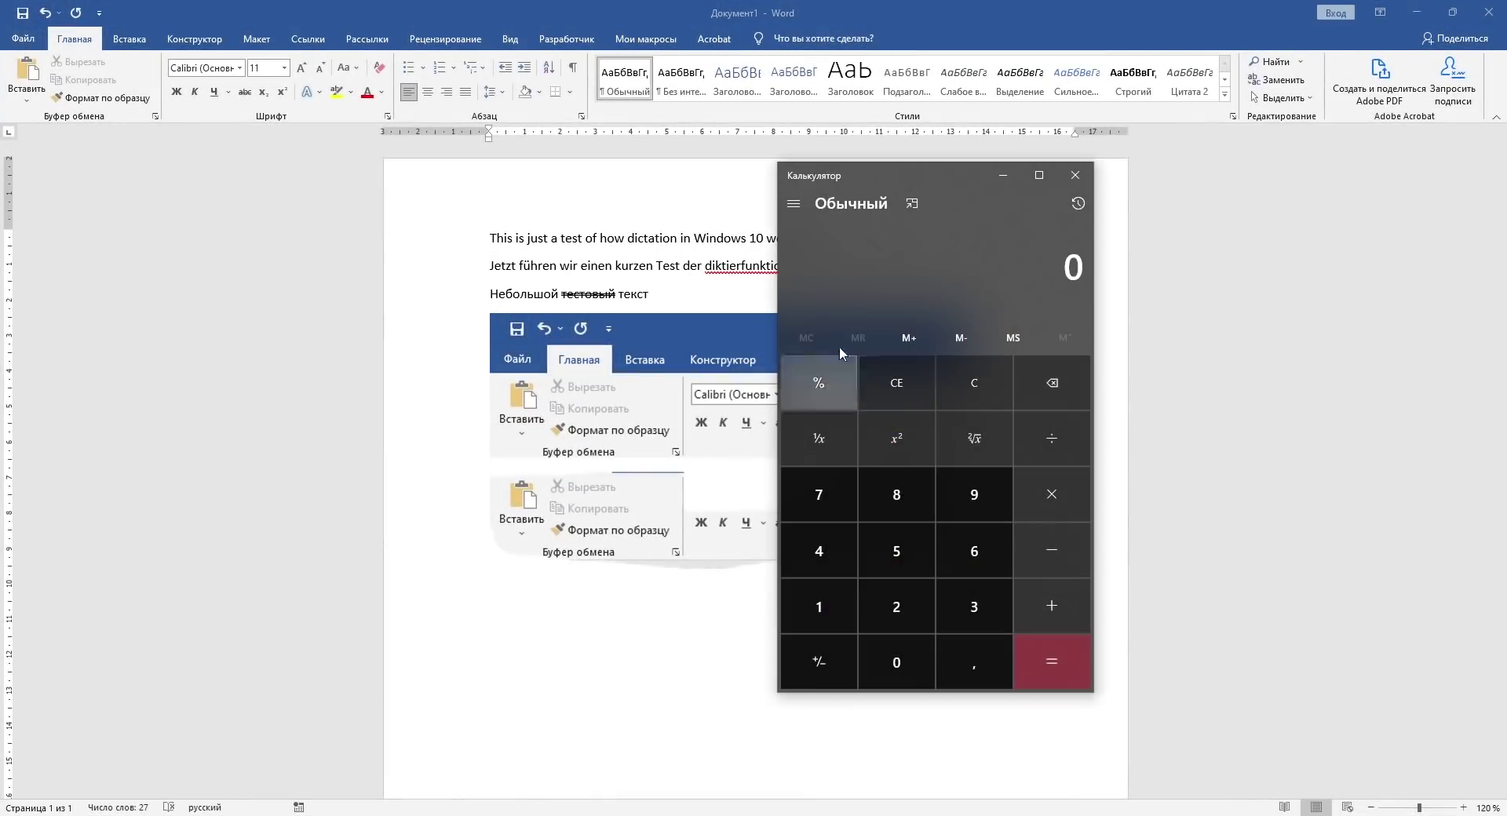
Step: Center Calculator and convert 100 € in Валюта mode, getting 118,25 $
left_click_drag(915, 175, 751, 175)
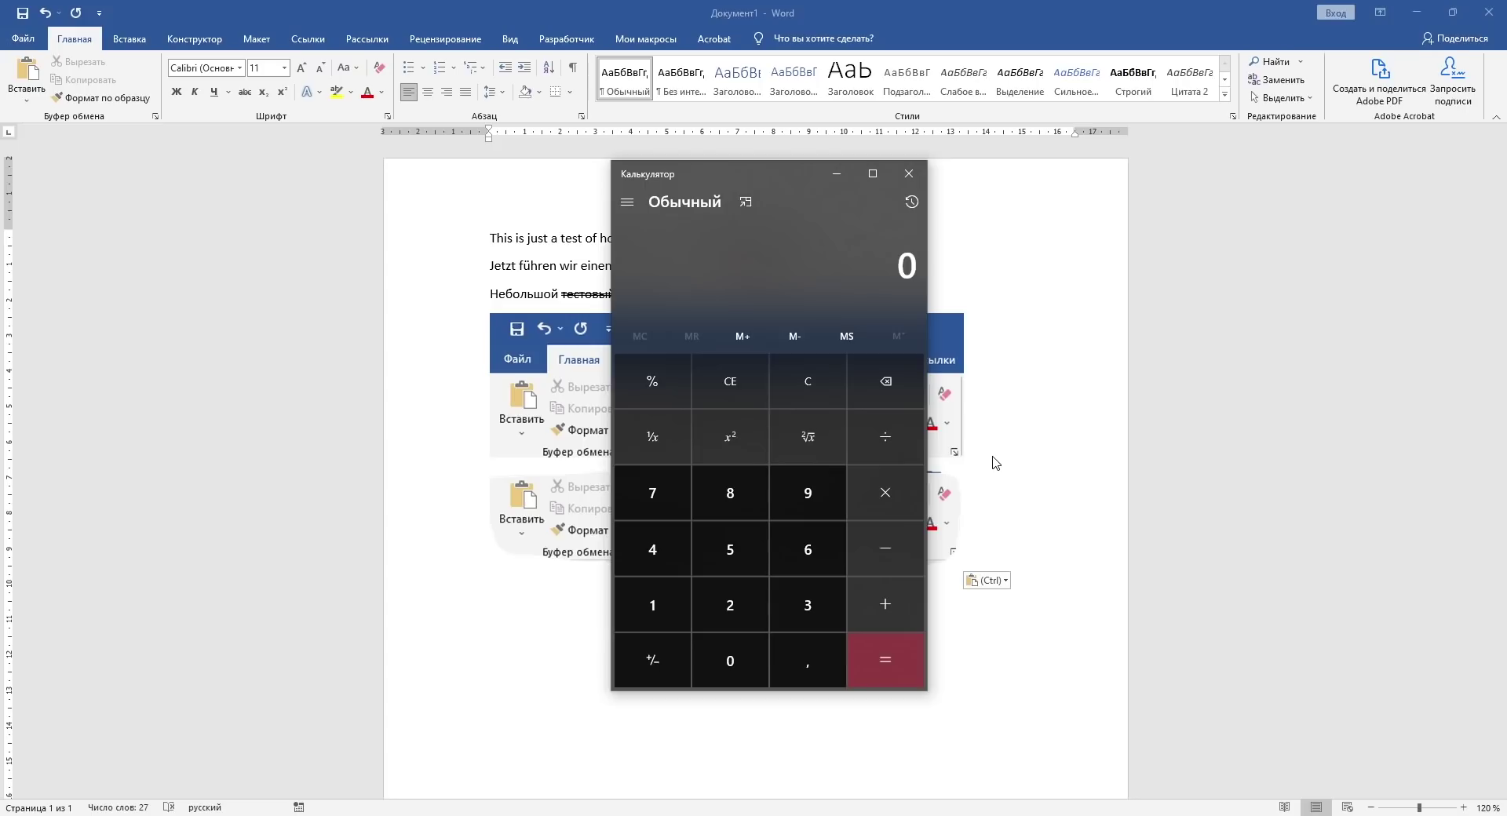
left_click(628, 202)
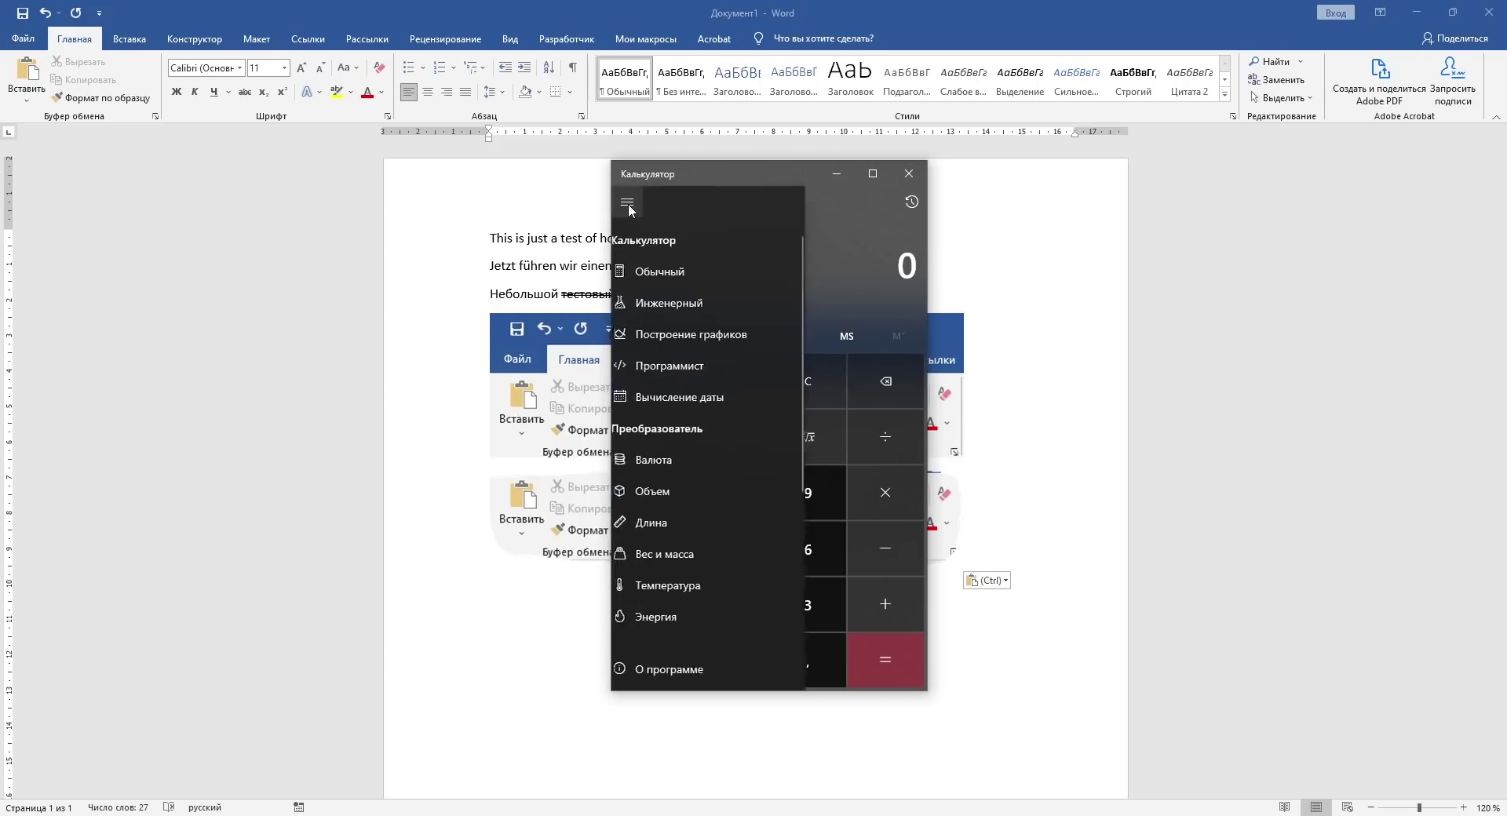
left_click(661, 460)
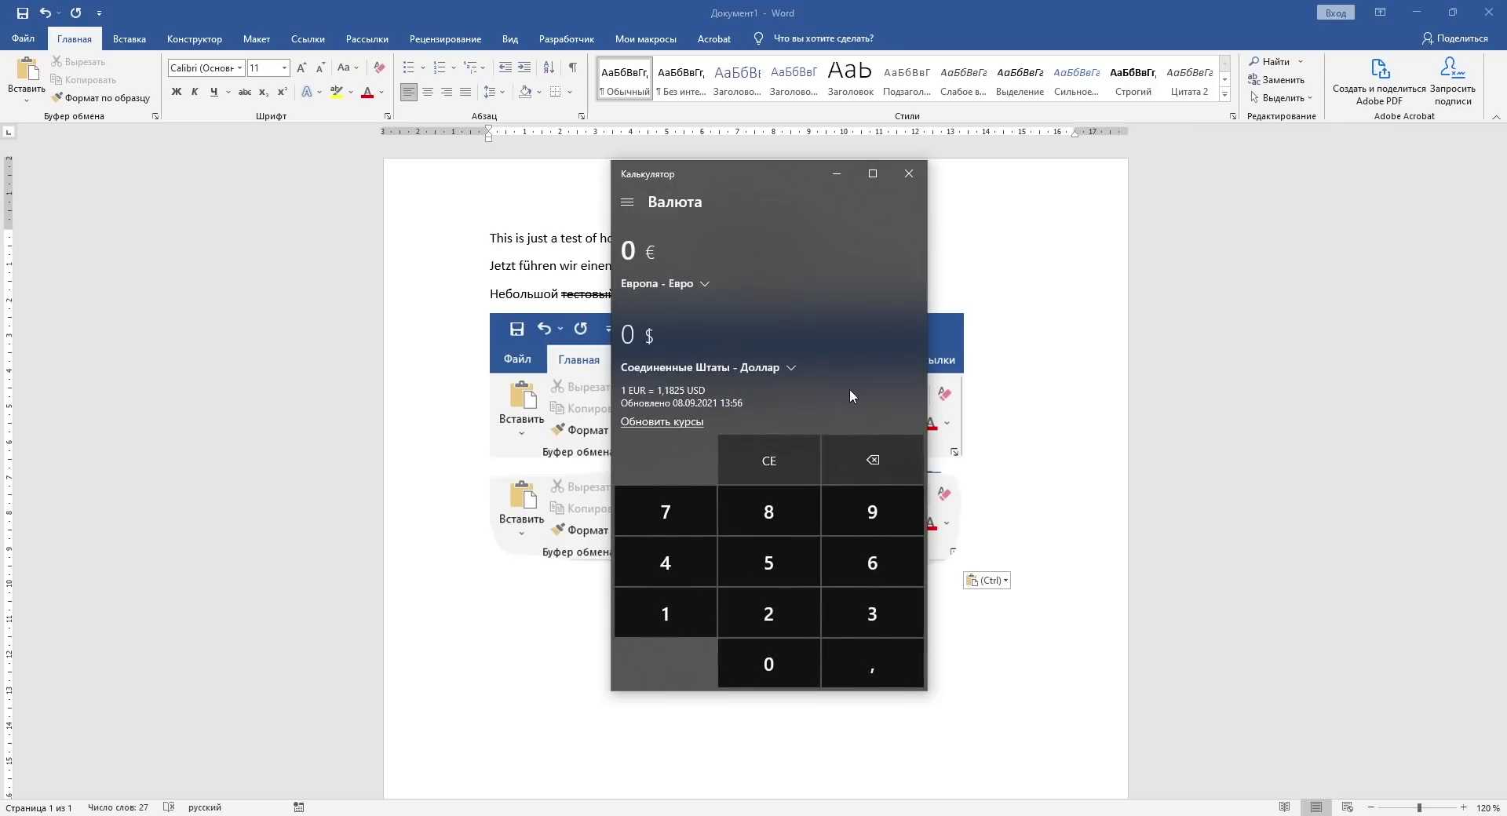
type("100")
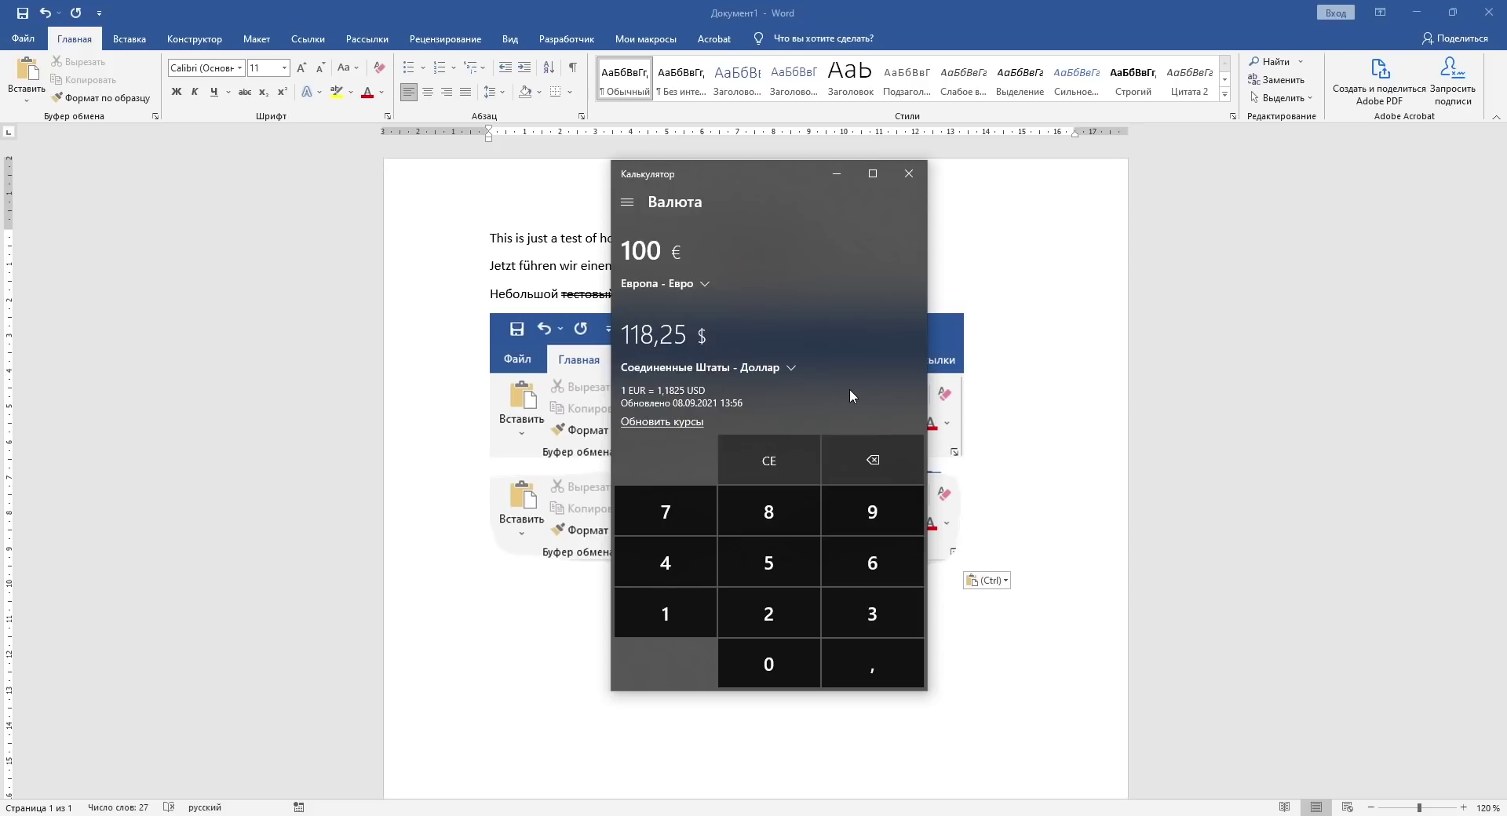
left_click(627, 206)
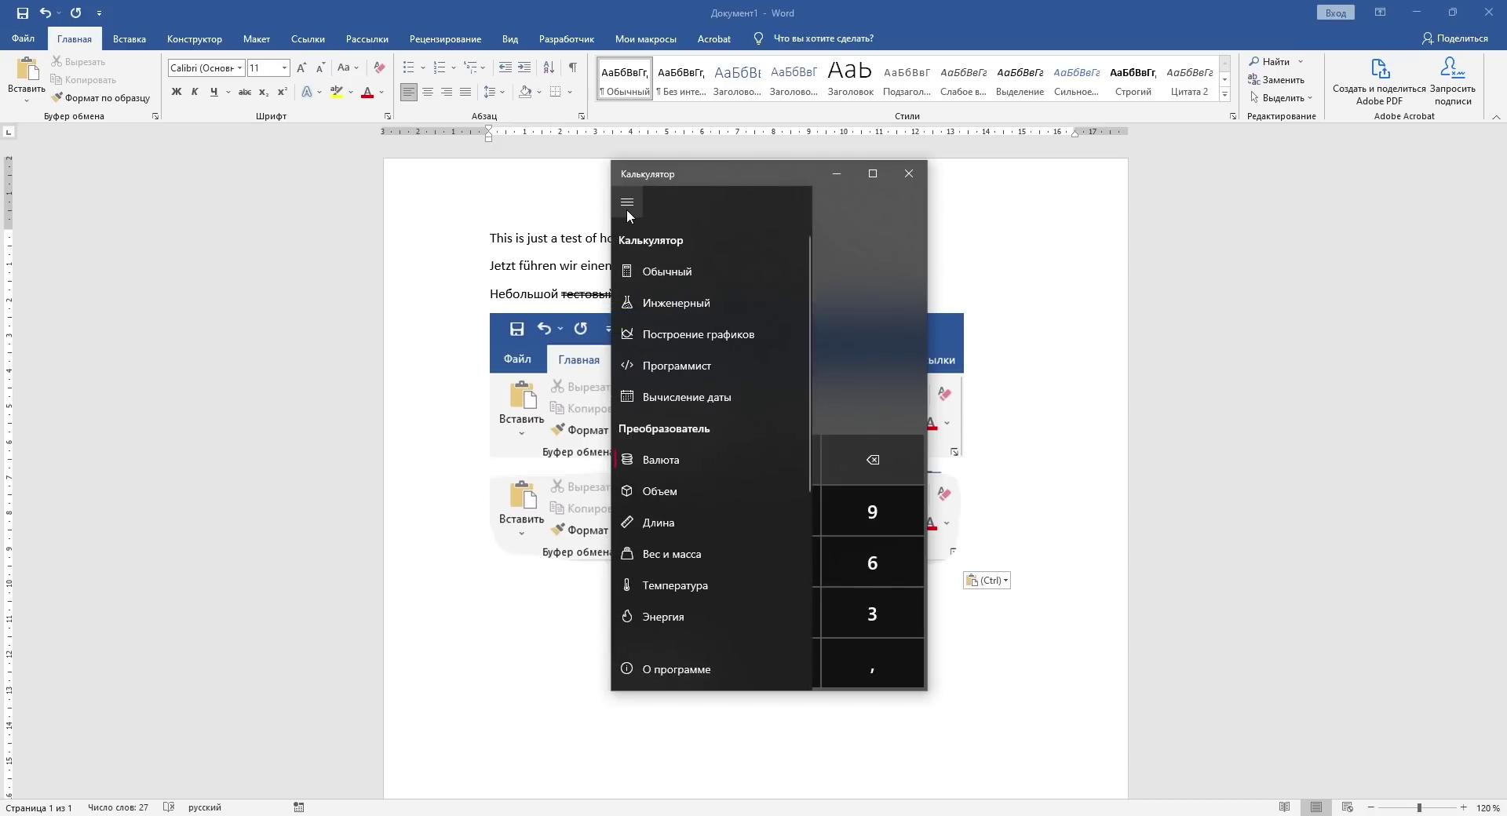
Step: Convert 50 pounds in Вес и масса mode, getting 22,67962 kg
left_click(701, 554)
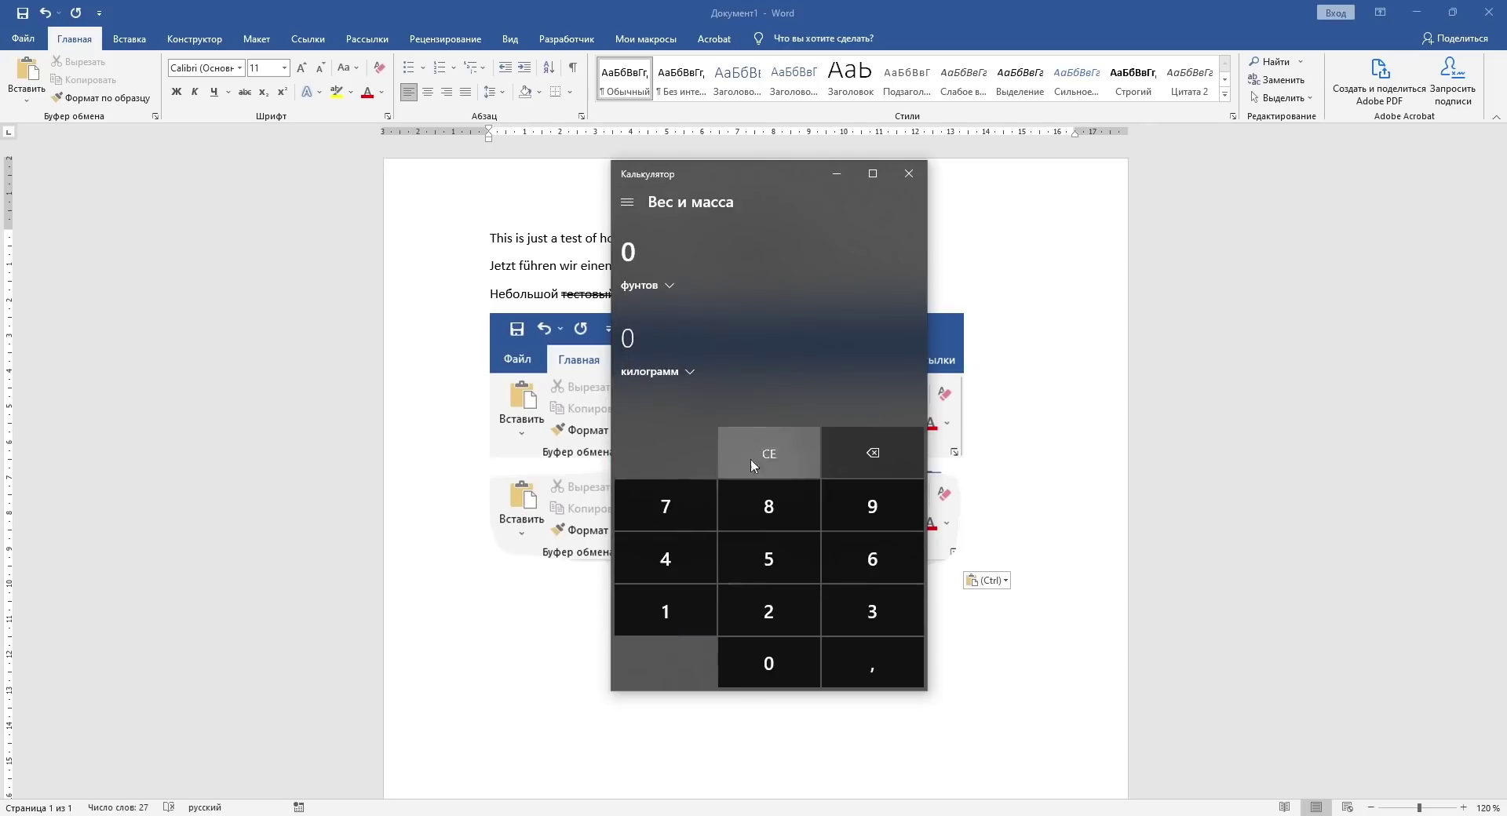
type("50")
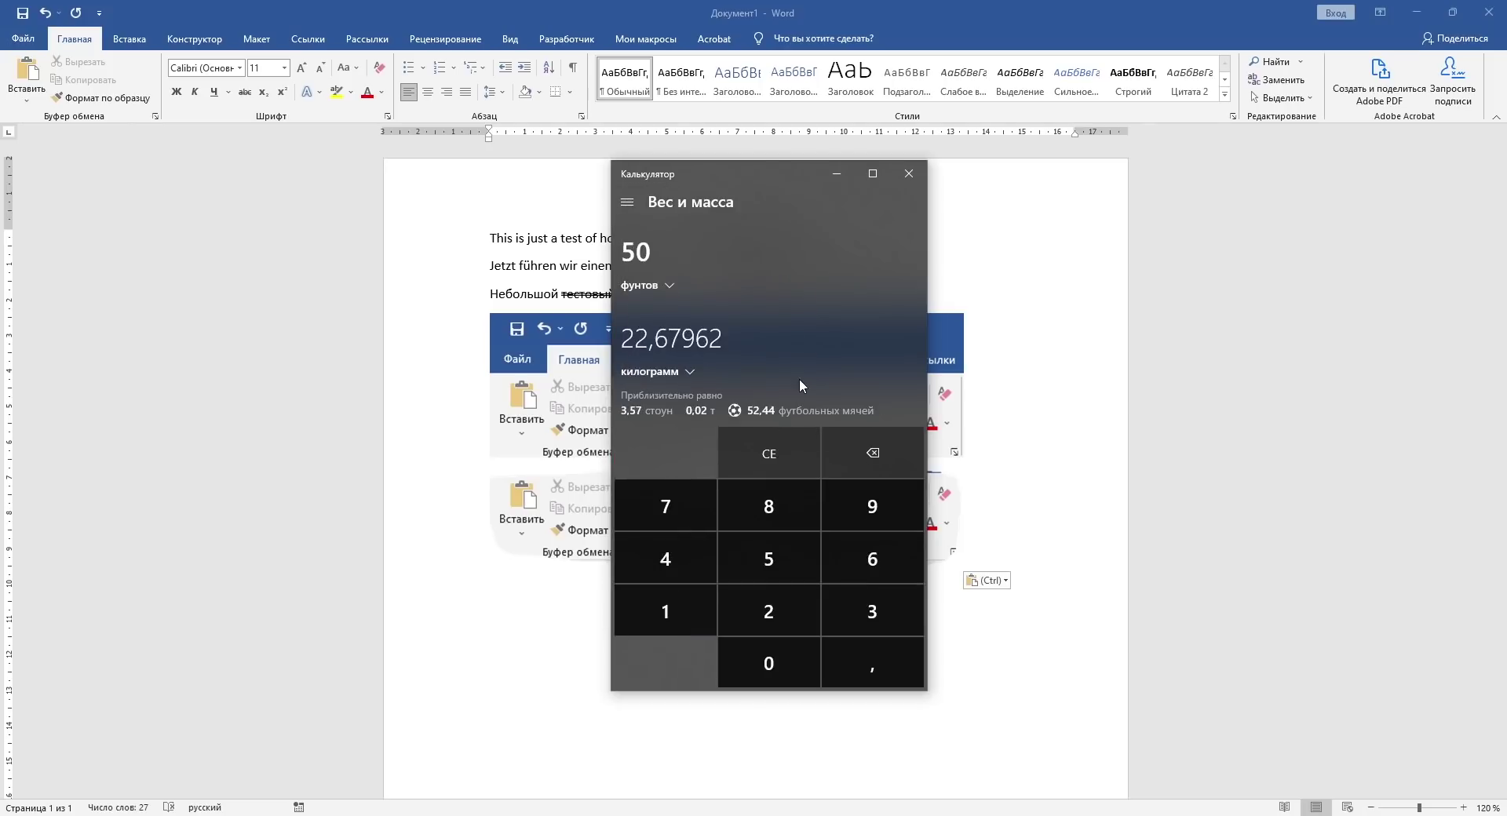